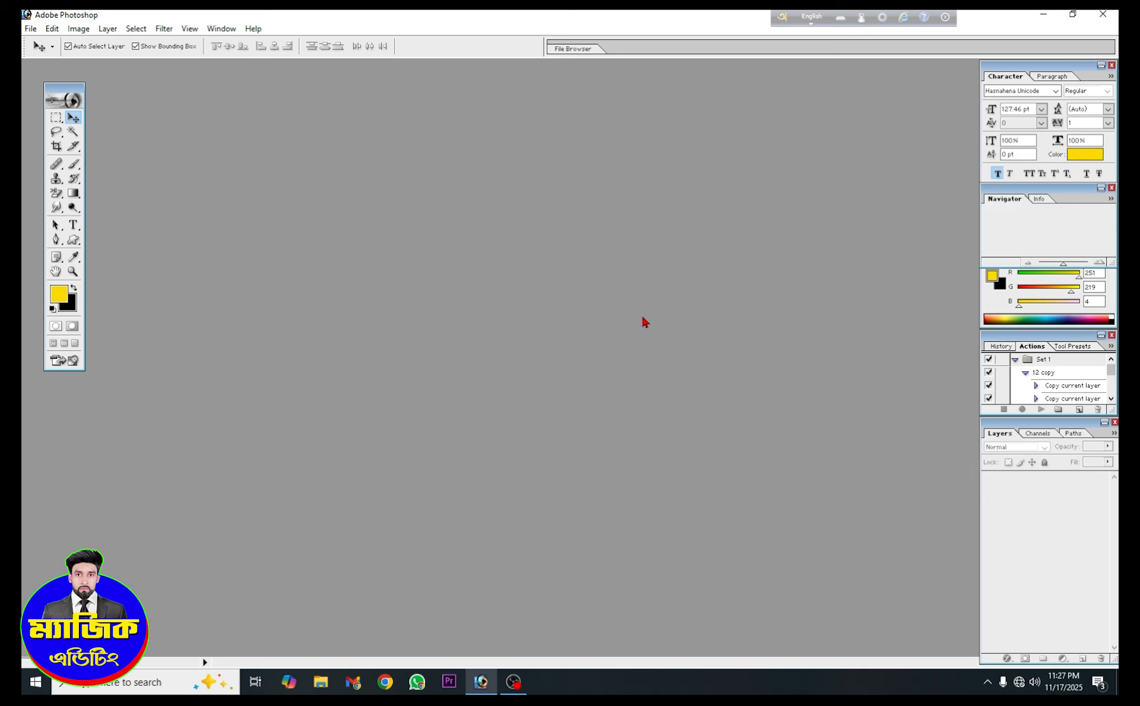
Create a blank white document and add the name in yellow capitals as 137.47 pt Hasnahena Unicode text
{"action": "key", "text": "ctrl+n"}
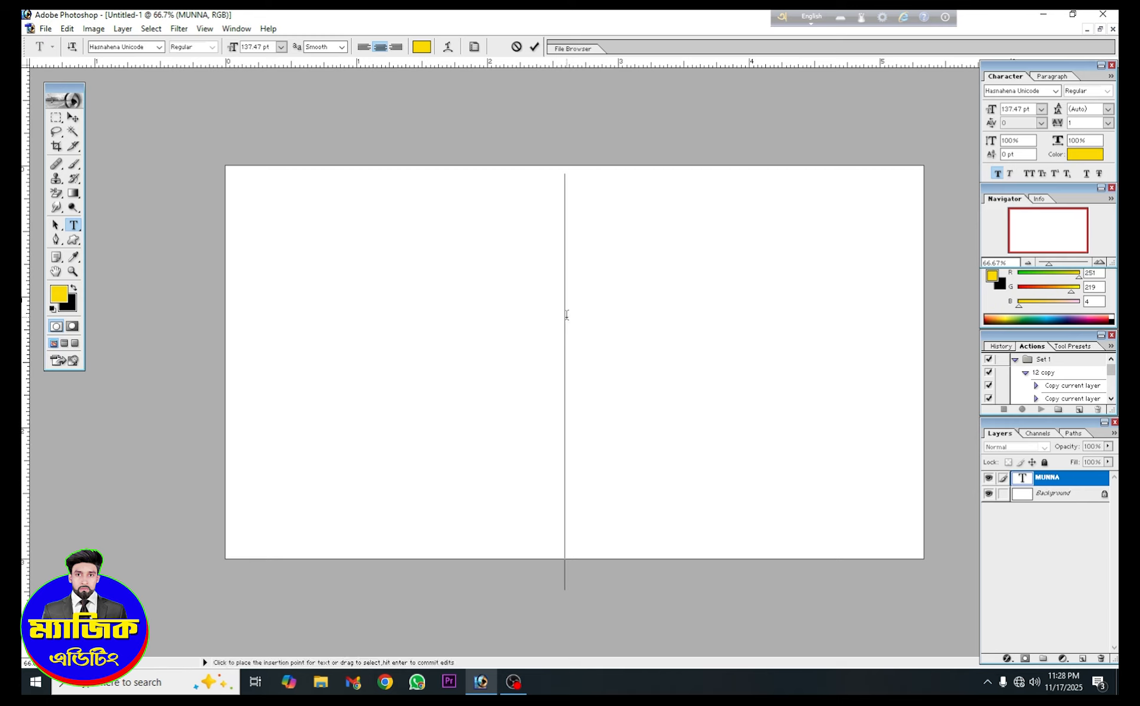
{"action": "type", "text": "M"}
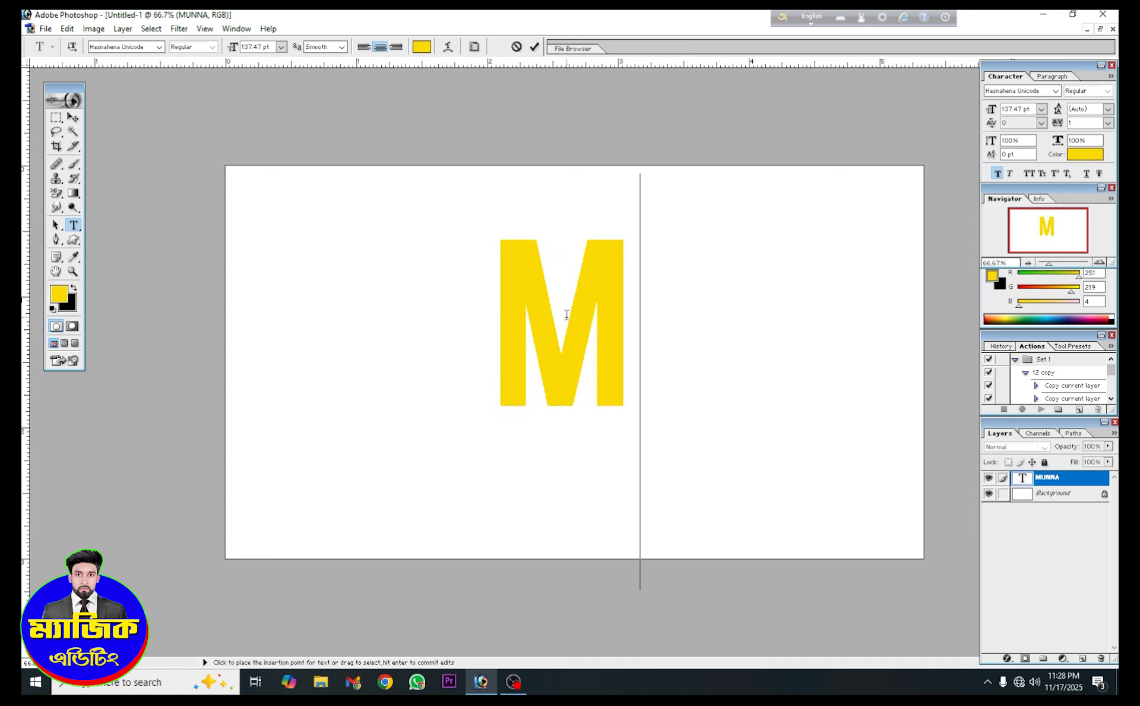
{"action": "type", "text": "UNNA"}
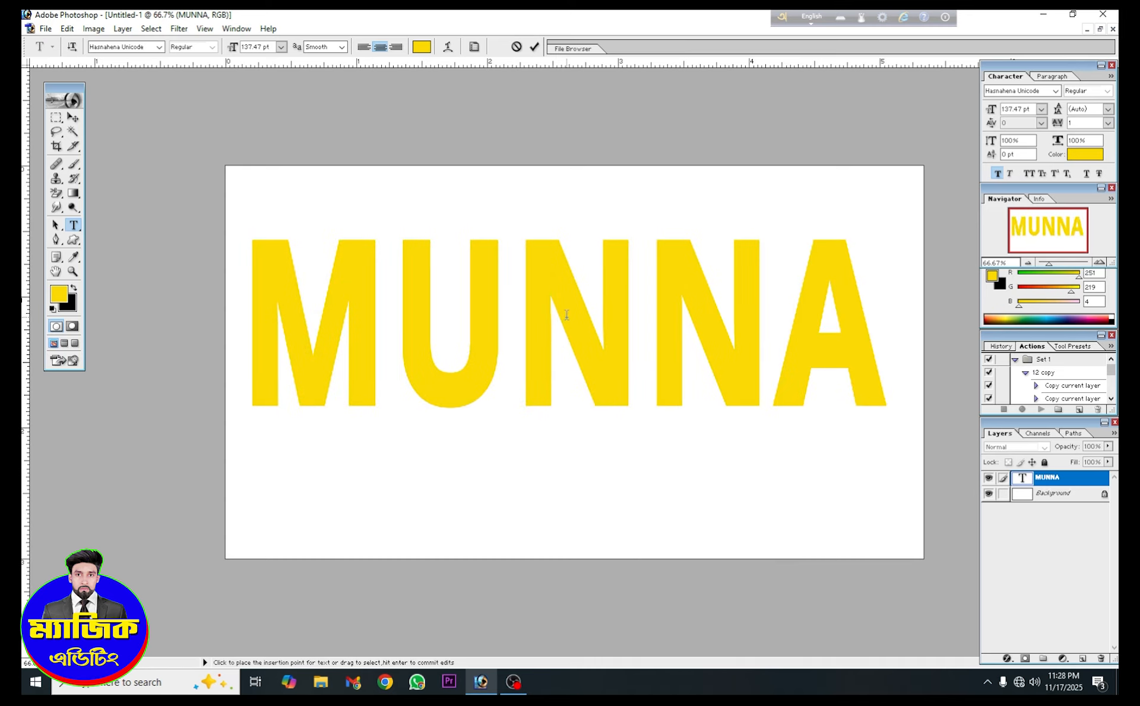
{"action": "left_click", "coordinate": [534, 46]}
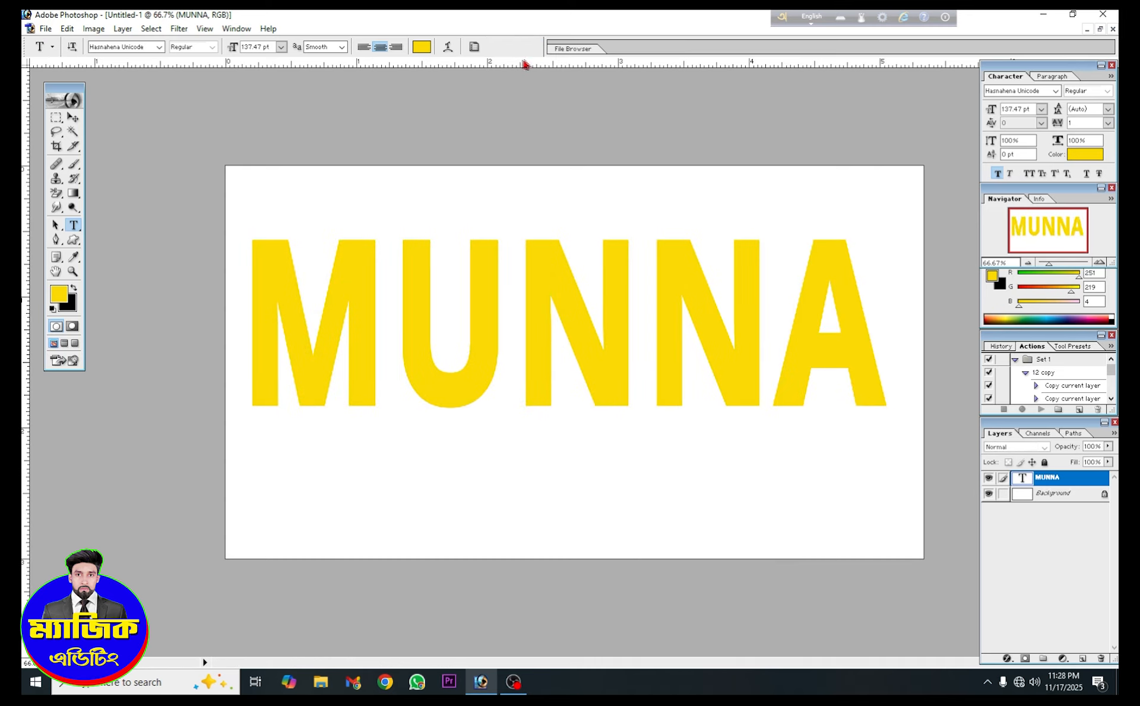
Stretch the name text slightly wider across the canvas and set its colour to black
{"action": "key", "text": "v"}
{"action": "left_click_drag", "start_coordinate": [585, 366], "coordinate": [589, 366]}
{"action": "left_click_drag", "start_coordinate": [889, 334], "coordinate": [900, 334]}
{"action": "left_click", "coordinate": [534, 46]}
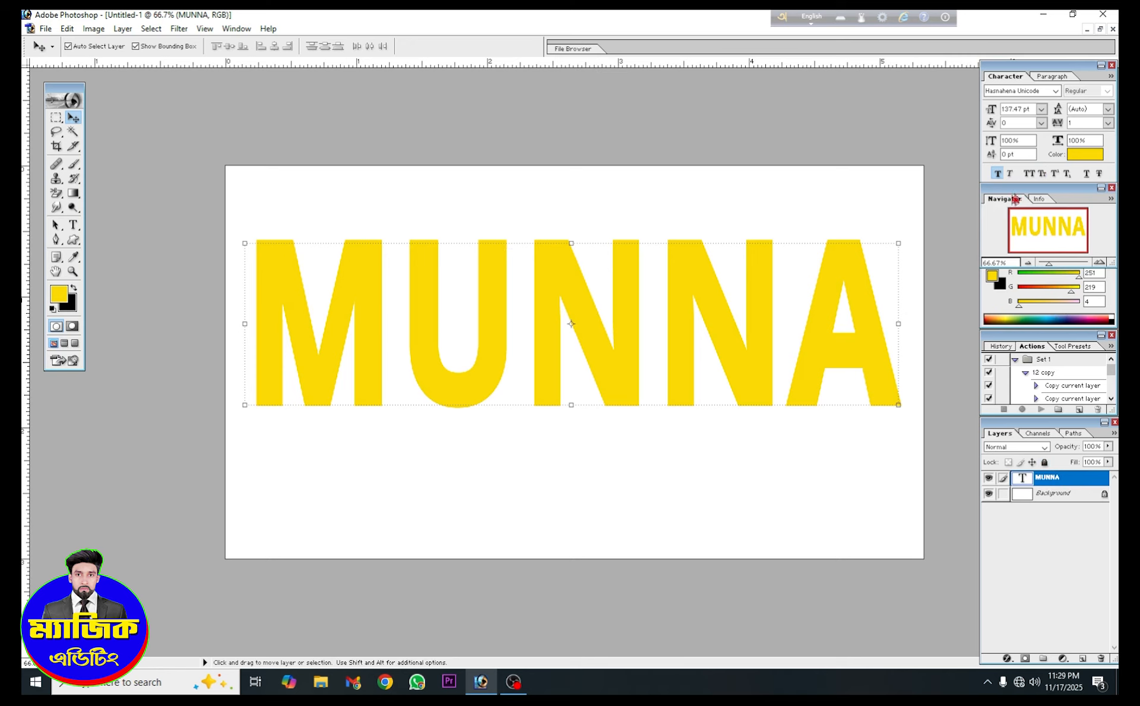
{"action": "left_click", "coordinate": [1084, 155]}
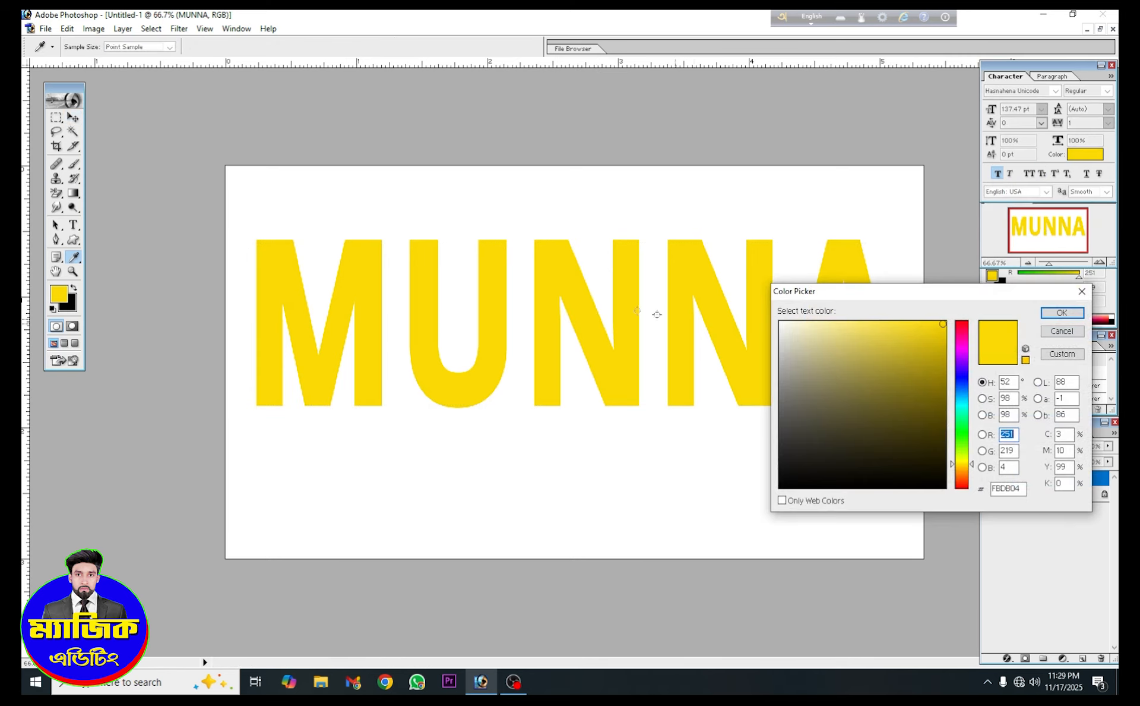
{"action": "key", "text": "Escape"}
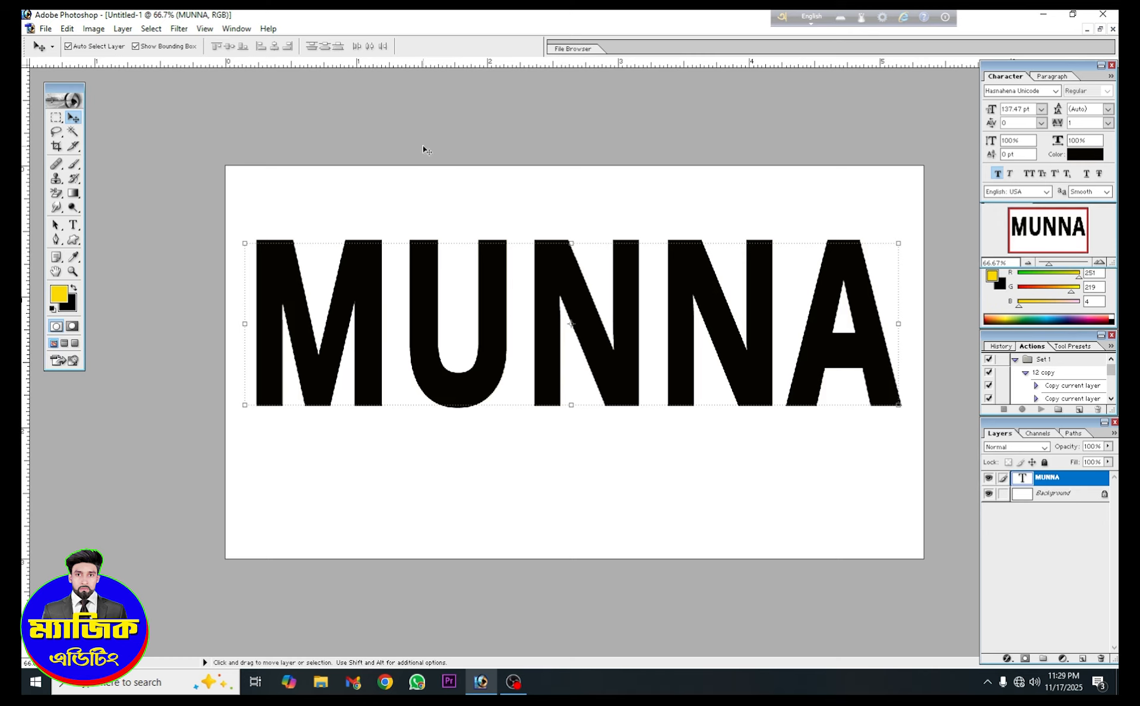
Float the document window and open the pink glitter, rainbow gradient, gold foil, wood-1161205_1920.jpg and blue Pngtree particle background images together
{"action": "left_click", "coordinate": [1100, 29]}
{"action": "key", "text": "ctrl+o"}
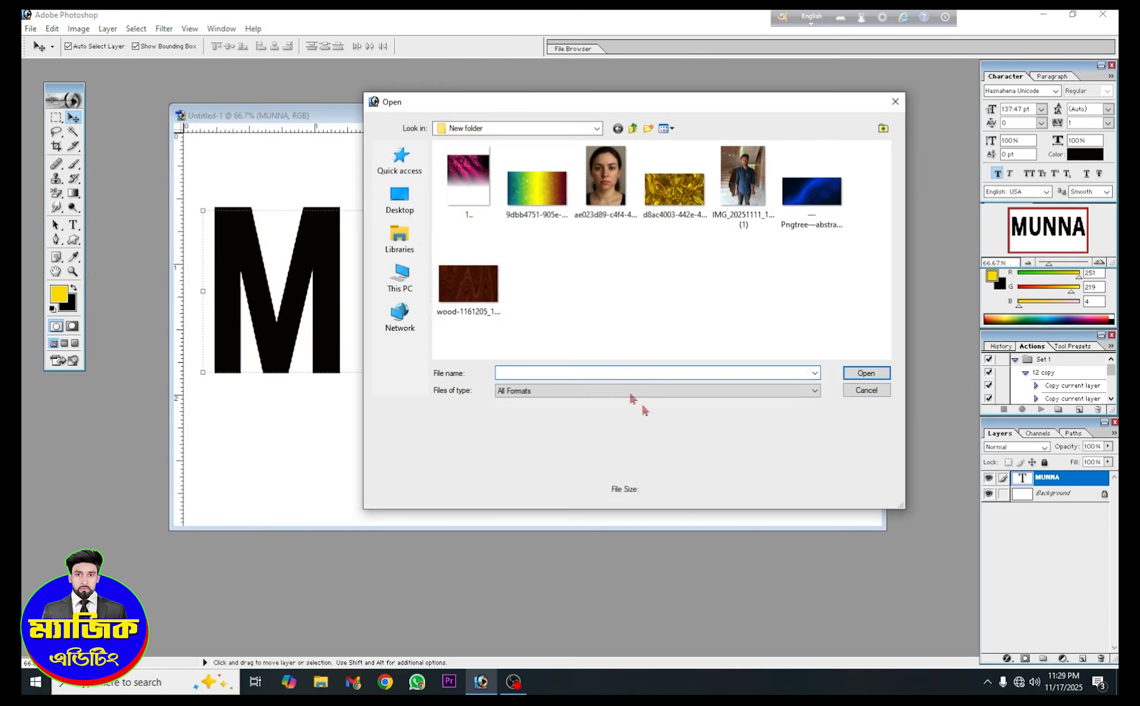
{"action": "left_click", "coordinate": [530, 213]}
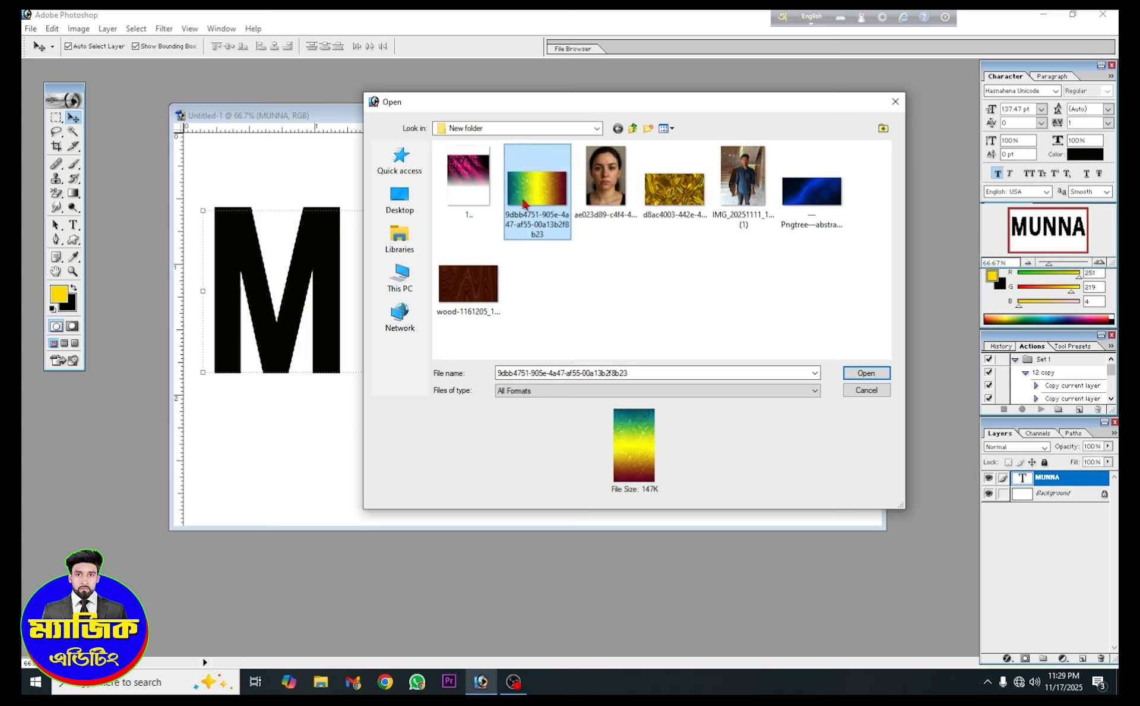
{"action": "left_click", "coordinate": [474, 196], "text": "ctrl"}
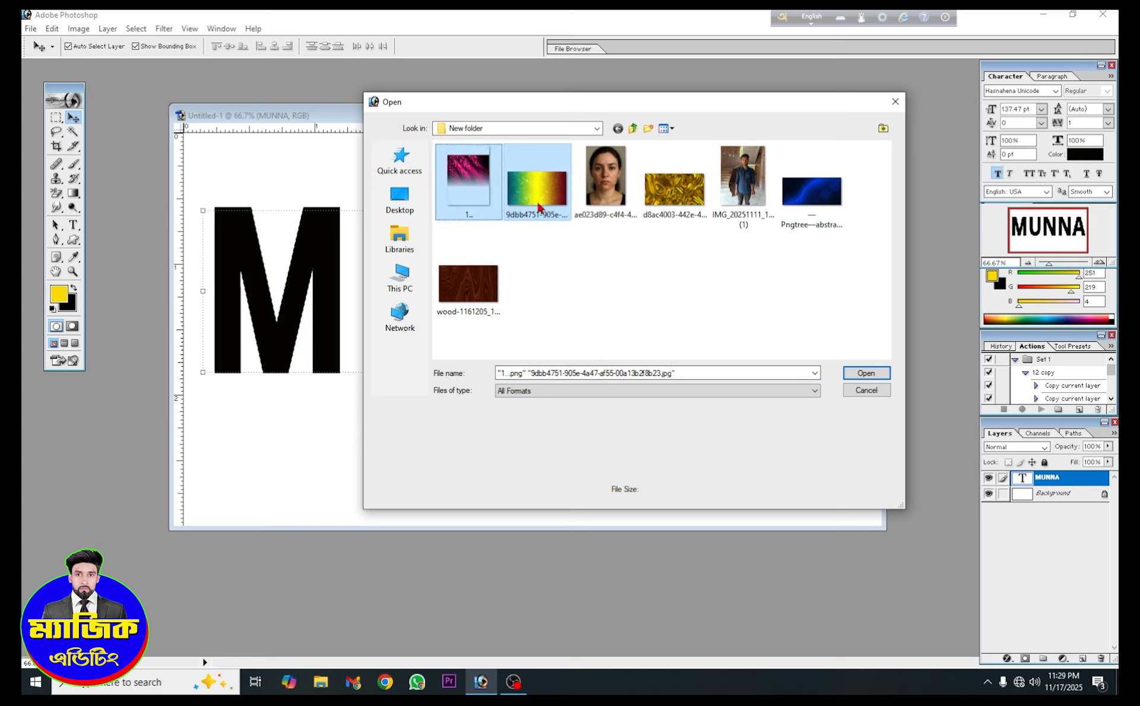
{"action": "left_click", "coordinate": [673, 223], "text": "ctrl"}
{"action": "left_click", "coordinate": [469, 284], "text": "ctrl"}
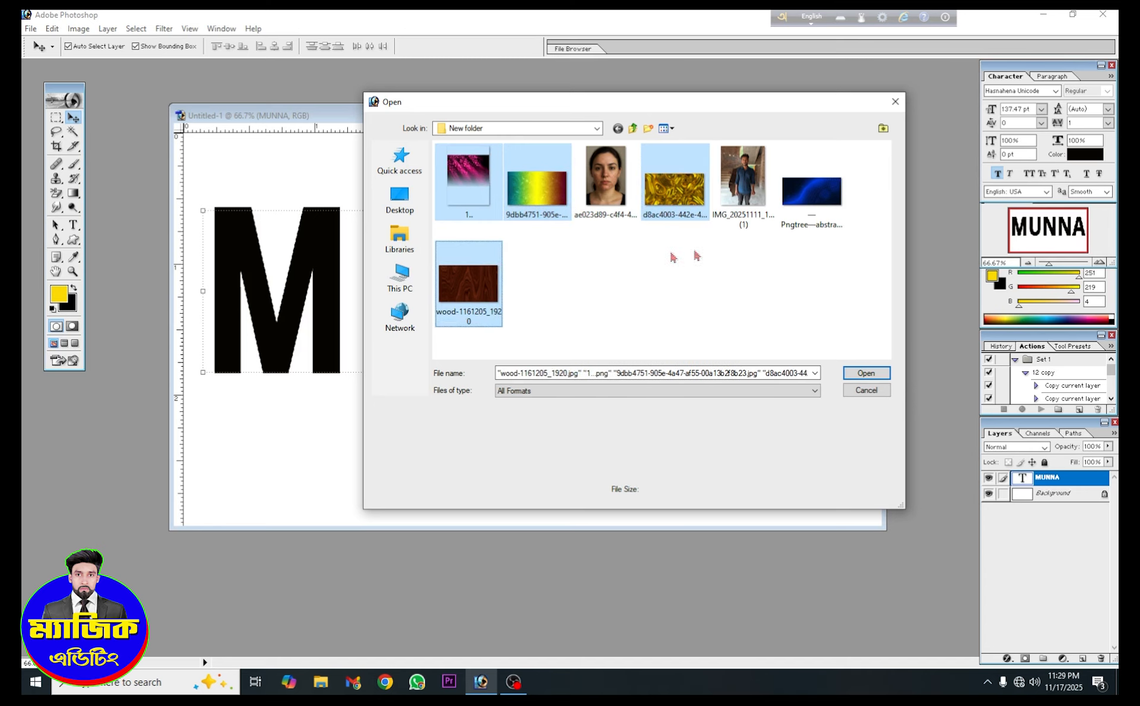
{"action": "left_click", "coordinate": [833, 201], "text": "ctrl"}
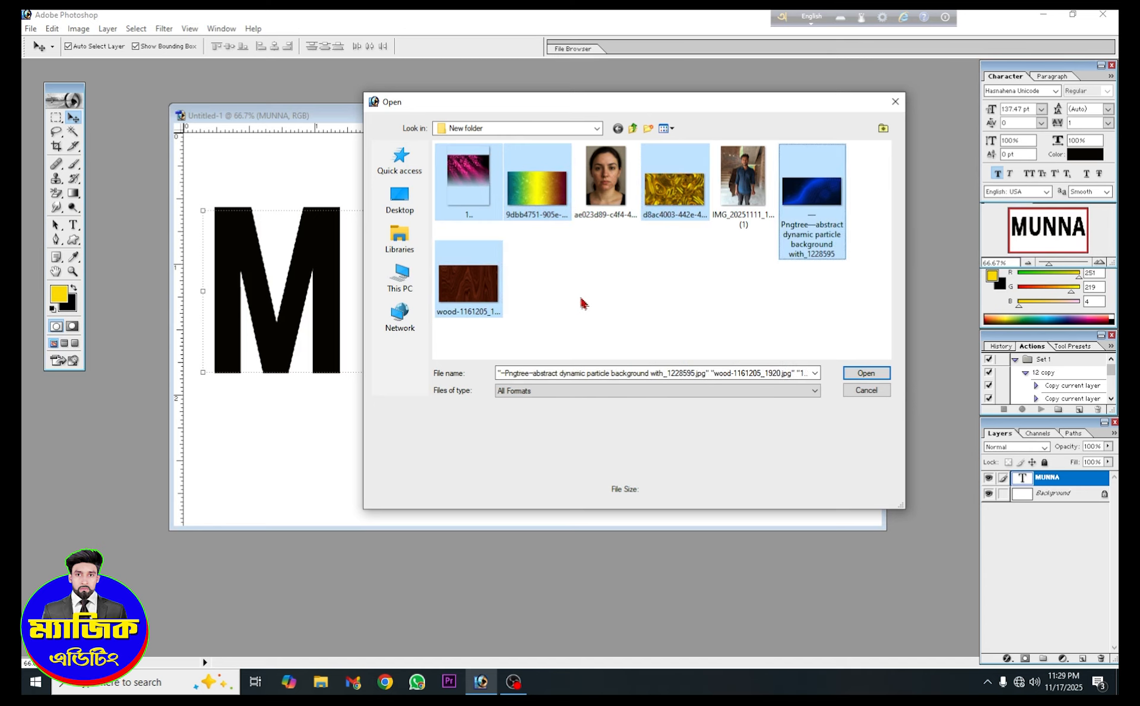
{"action": "left_click", "coordinate": [866, 372]}
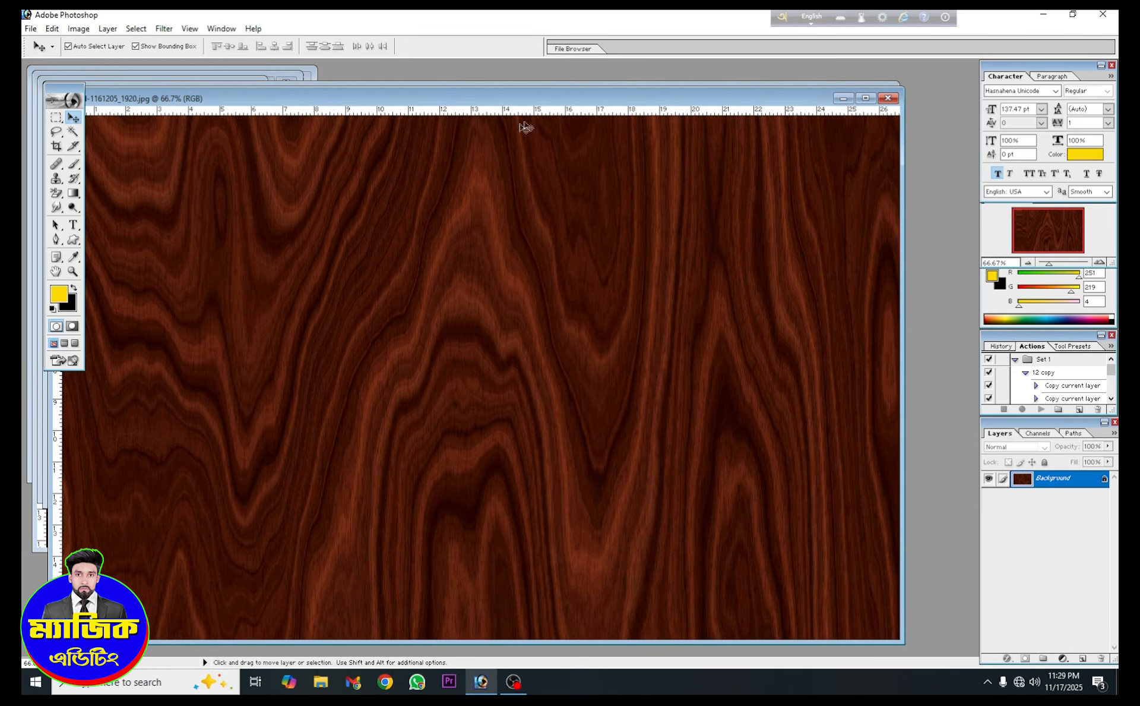
Arrange the wood, blue particle and text document windows so that all three are accessible at once
{"action": "left_click_drag", "start_coordinate": [575, 98], "coordinate": [289, 96]}
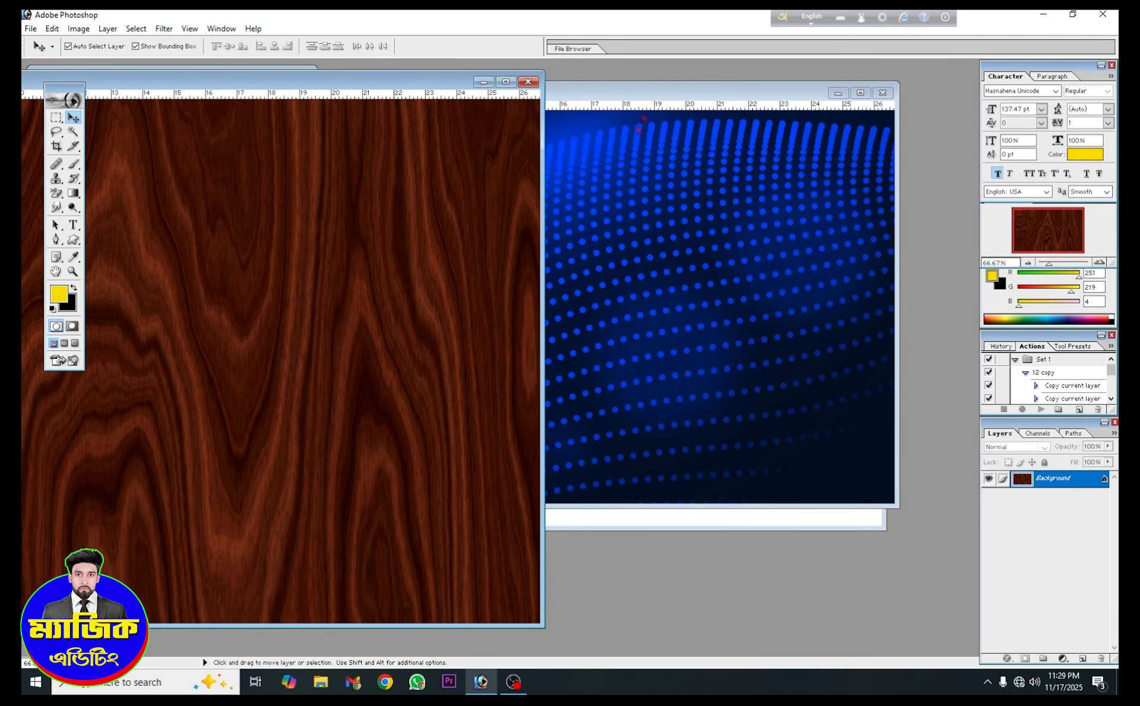
{"action": "left_click", "coordinate": [630, 95]}
{"action": "left_click_drag", "start_coordinate": [610, 82], "coordinate": [374, 342]}
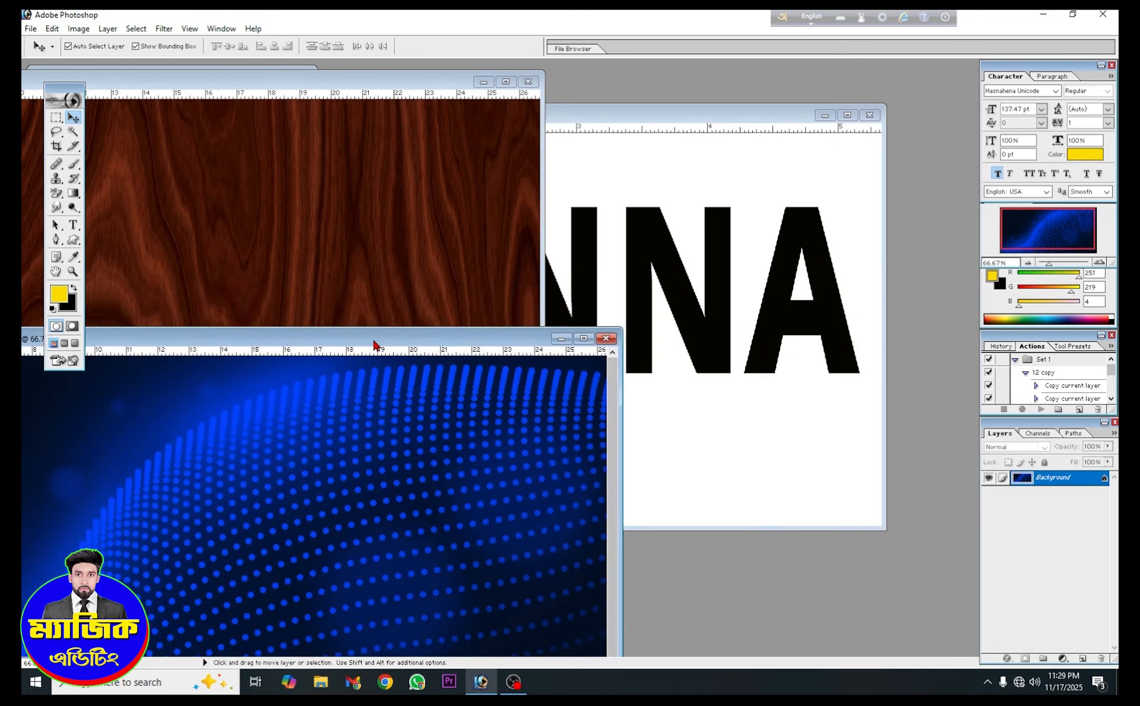
{"action": "left_click", "coordinate": [592, 135]}
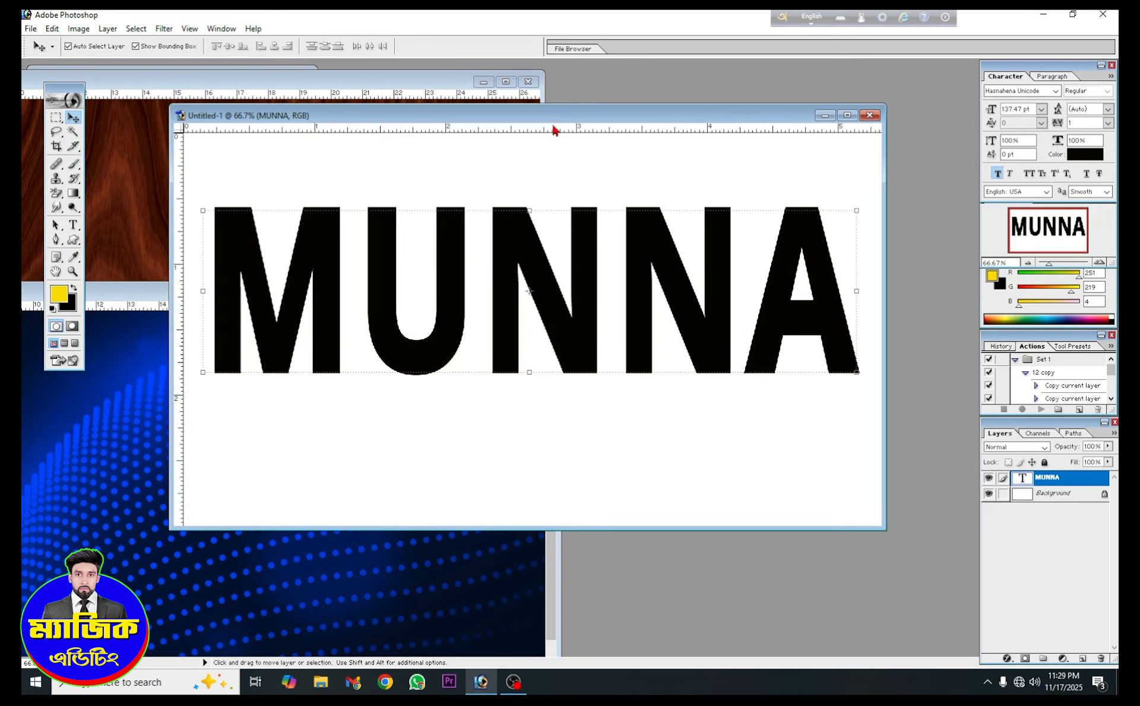
{"action": "left_click_drag", "start_coordinate": [542, 115], "coordinate": [611, 158]}
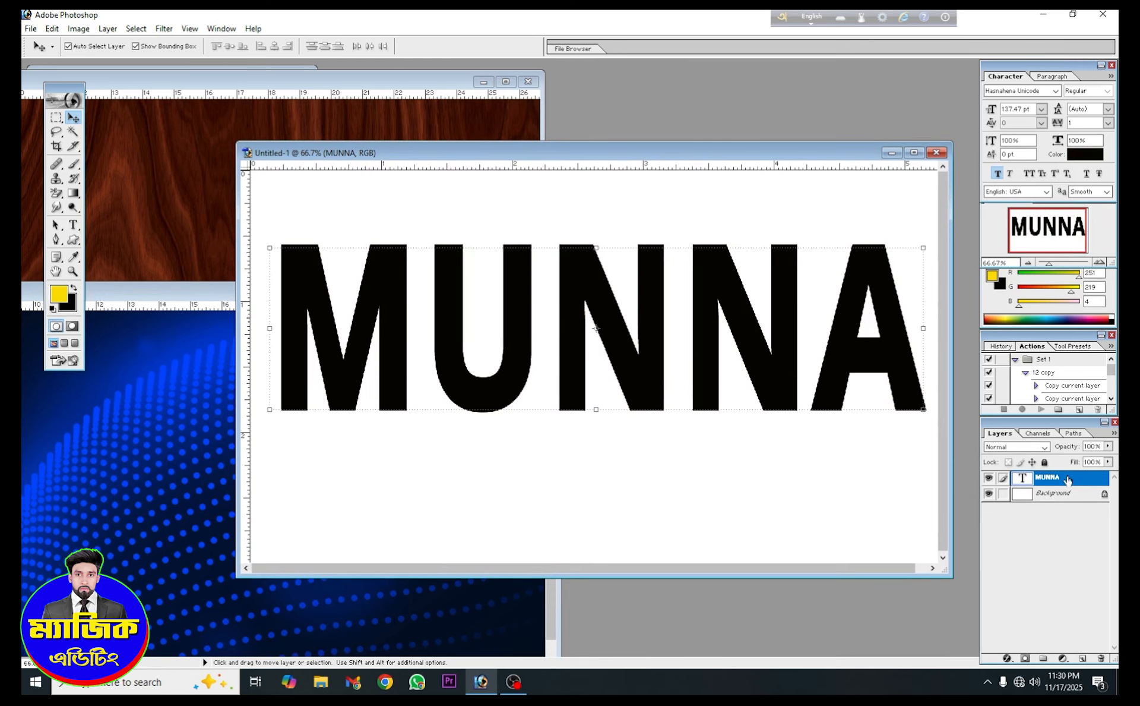
Copy the blue particle image into the text document as a layer above the text and maximize that document
{"action": "left_click", "coordinate": [209, 392]}
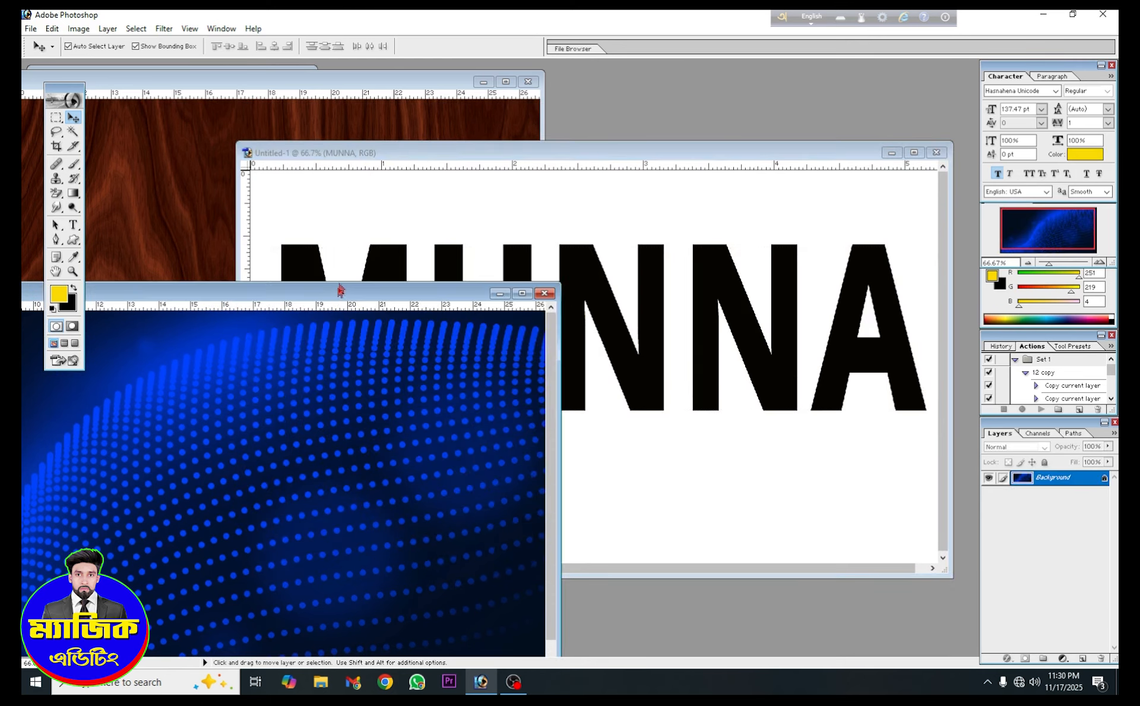
{"action": "left_click_drag", "start_coordinate": [341, 289], "coordinate": [351, 221]}
{"action": "left_click_drag", "start_coordinate": [178, 382], "coordinate": [758, 294]}
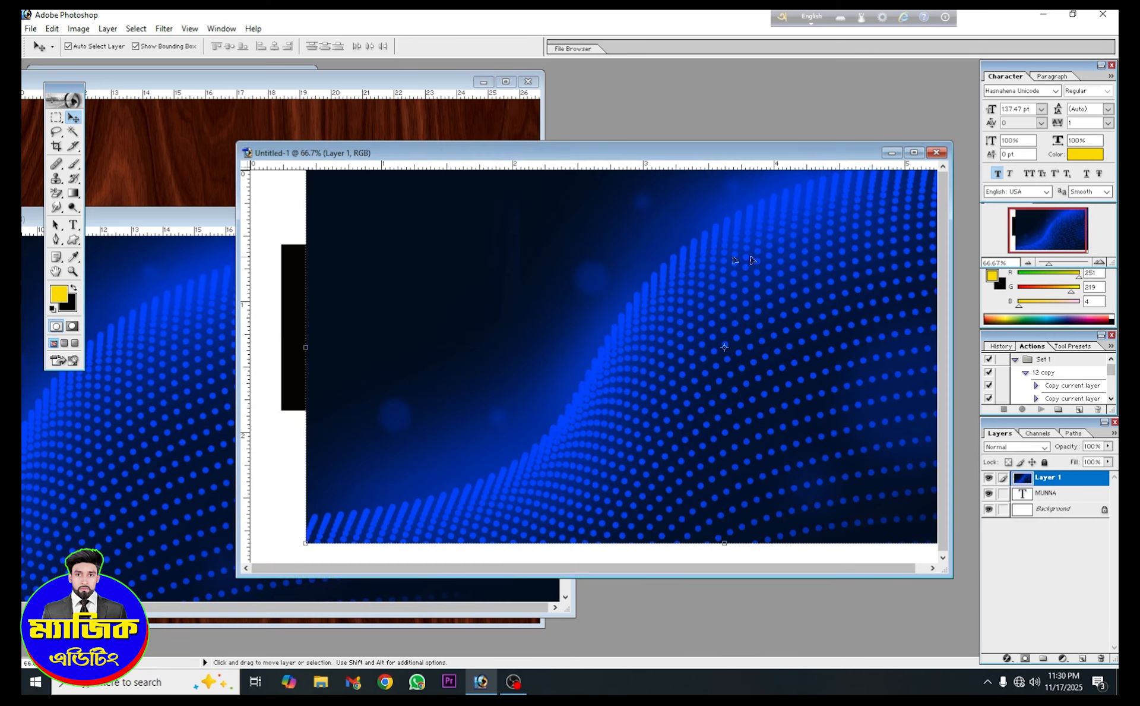
{"action": "left_click_drag", "start_coordinate": [741, 152], "coordinate": [683, 136]}
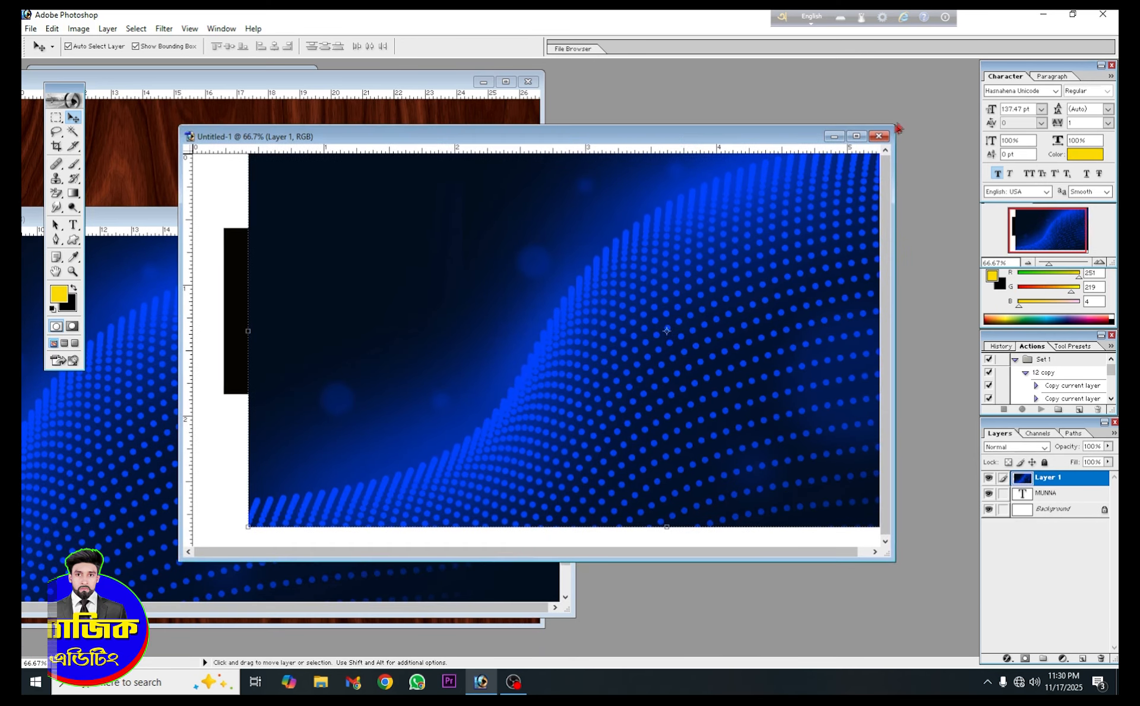
{"action": "left_click", "coordinate": [879, 136]}
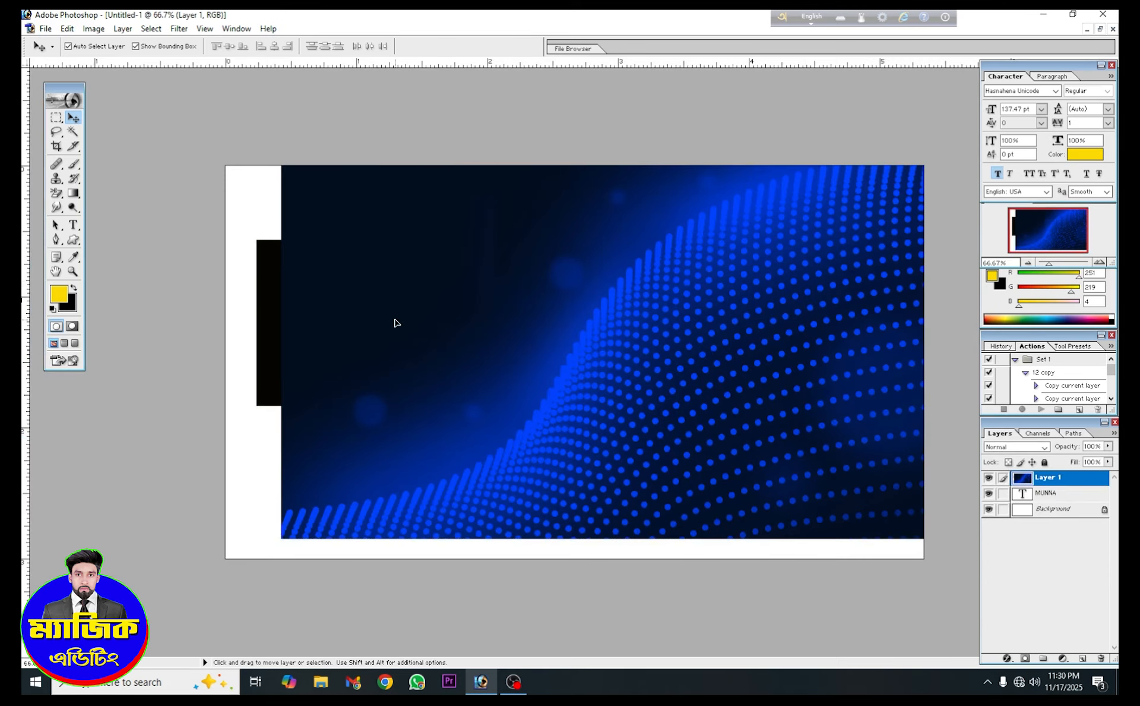
Reposition the blue particle layer and stretch it to about 125.3% width so it covers the whole text
{"action": "left_click_drag", "start_coordinate": [394, 323], "coordinate": [370, 335]}
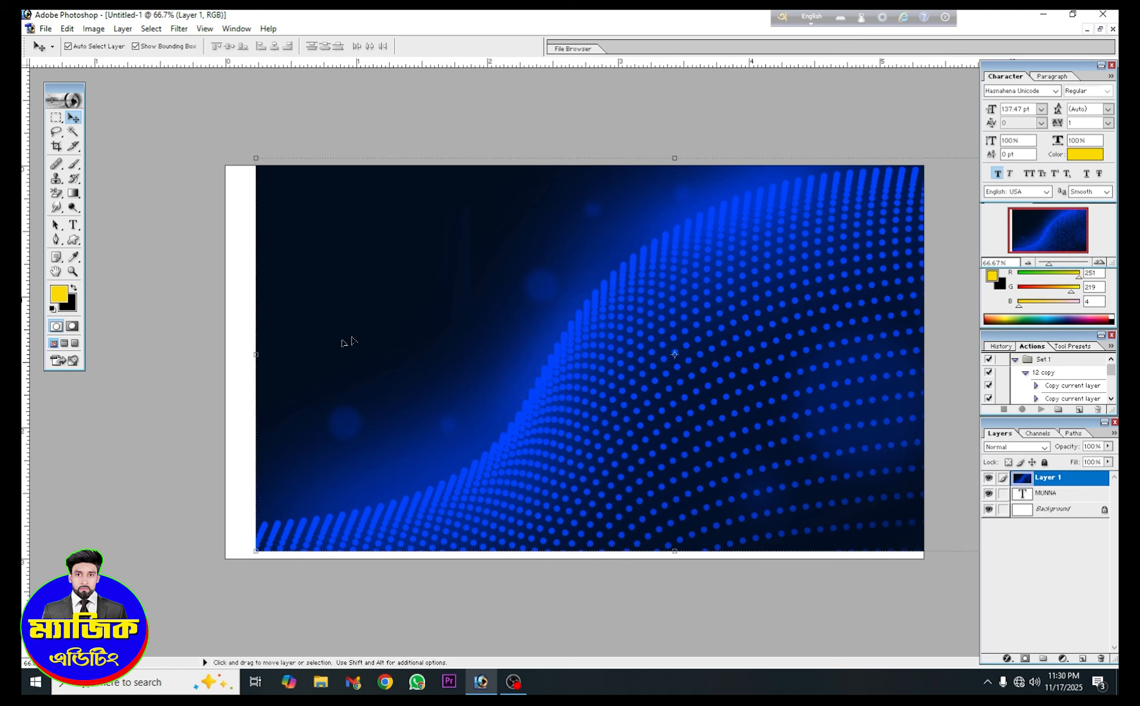
{"action": "left_click_drag", "start_coordinate": [259, 338], "coordinate": [46, 338]}
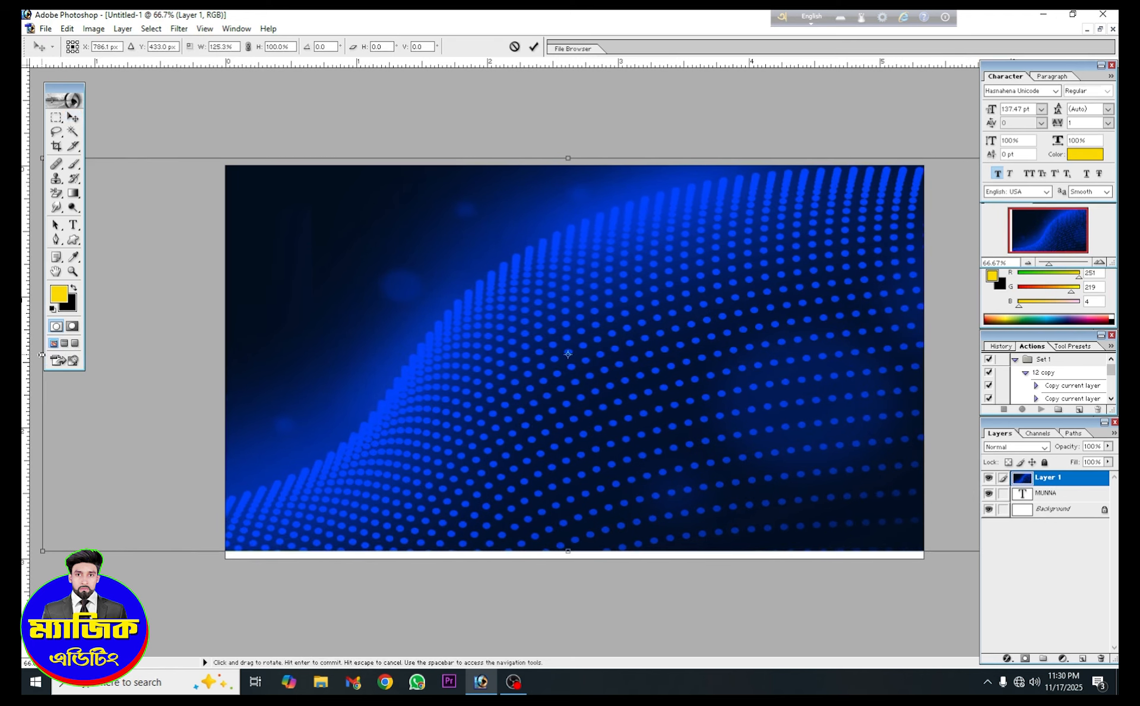
{"action": "left_click", "coordinate": [533, 46]}
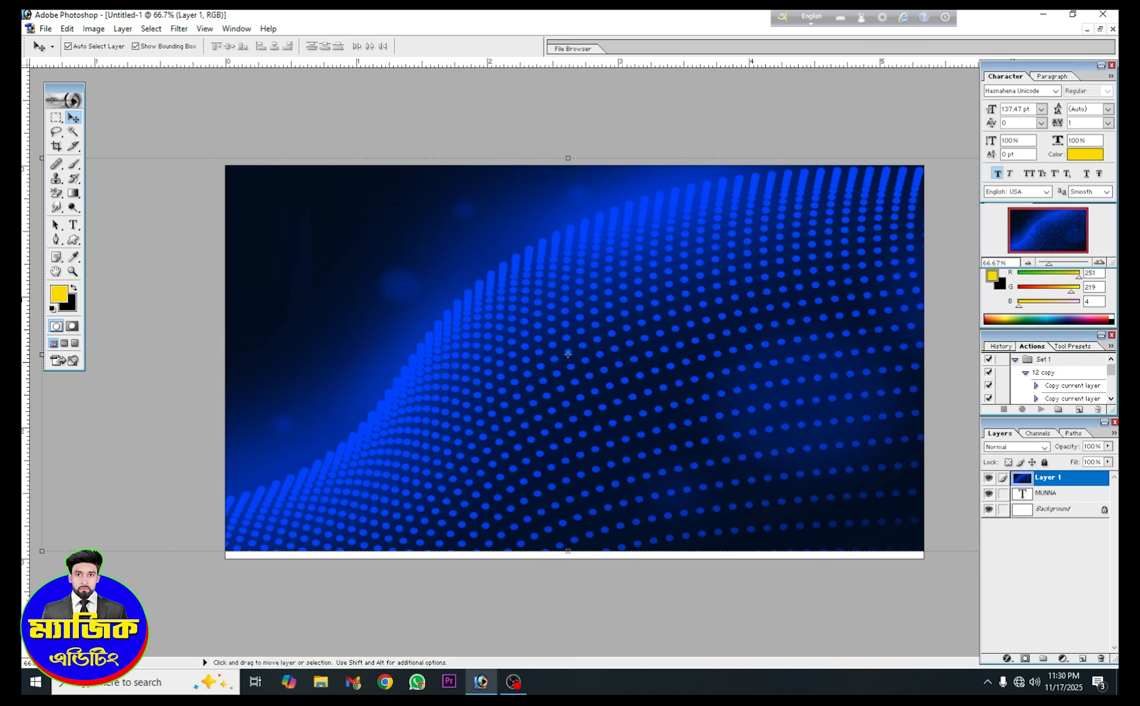
Clip the blue particle layer to the text layer and shift it left inside the letters
{"action": "key", "text": "ctrl+g"}
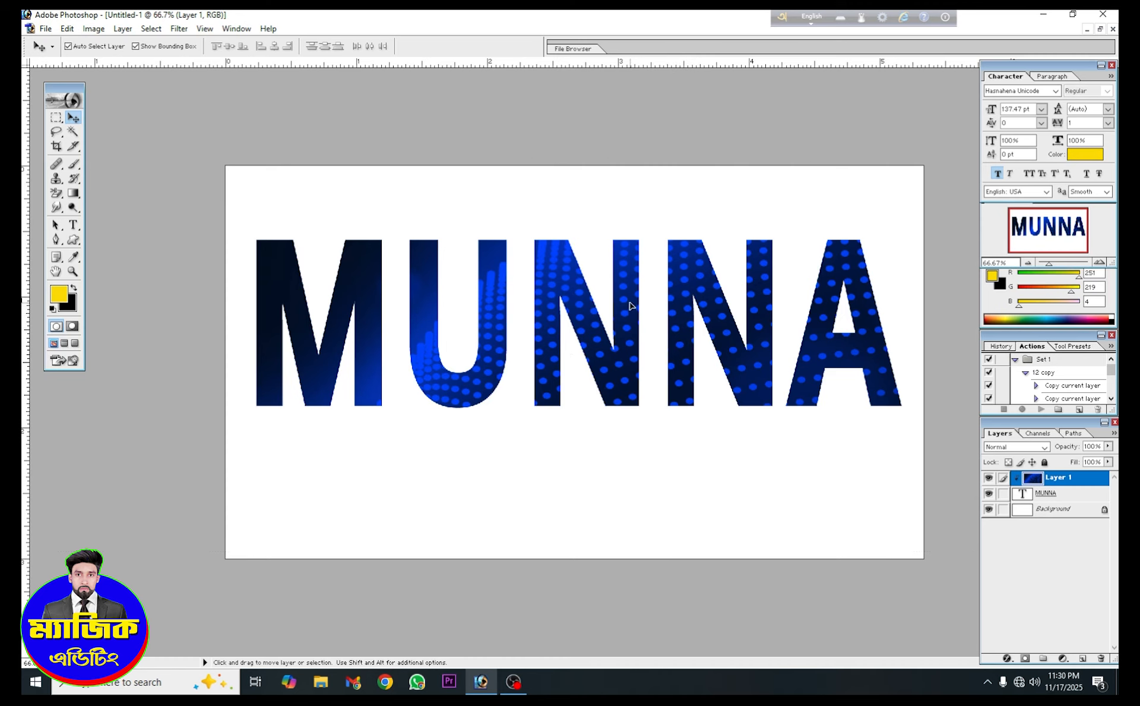
{"action": "left_click_drag", "start_coordinate": [631, 305], "coordinate": [446, 302]}
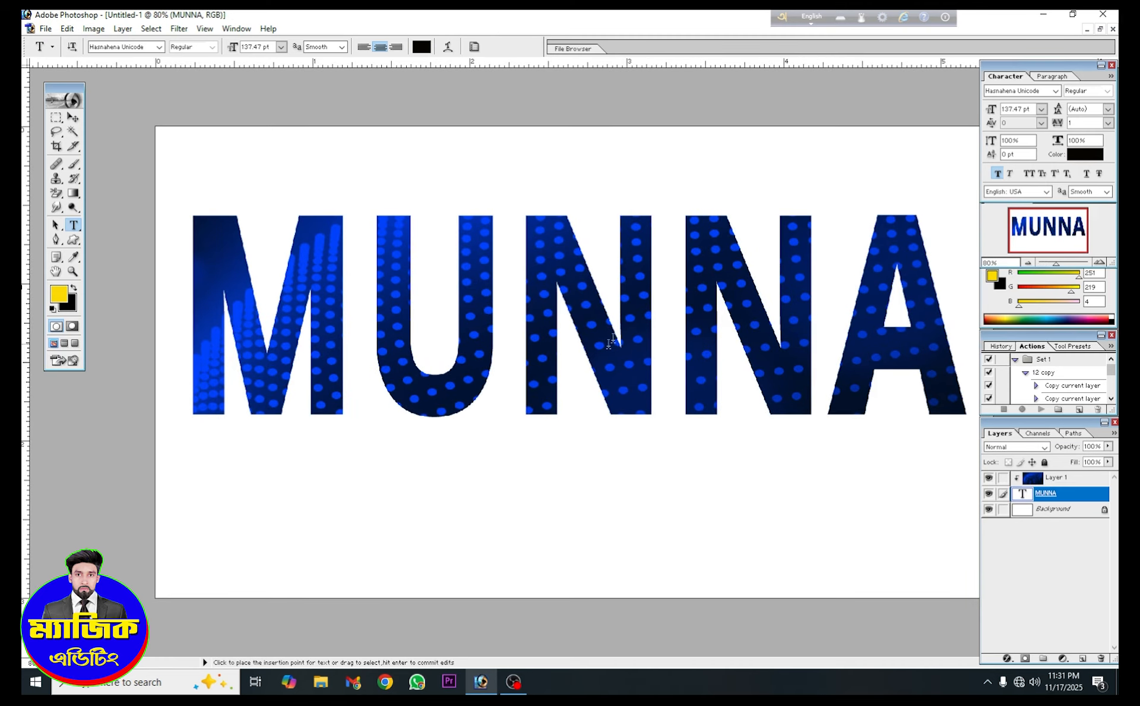
Float the finished blue text document, move its window aside and close the blue particle source image
{"action": "left_click", "coordinate": [1100, 30]}
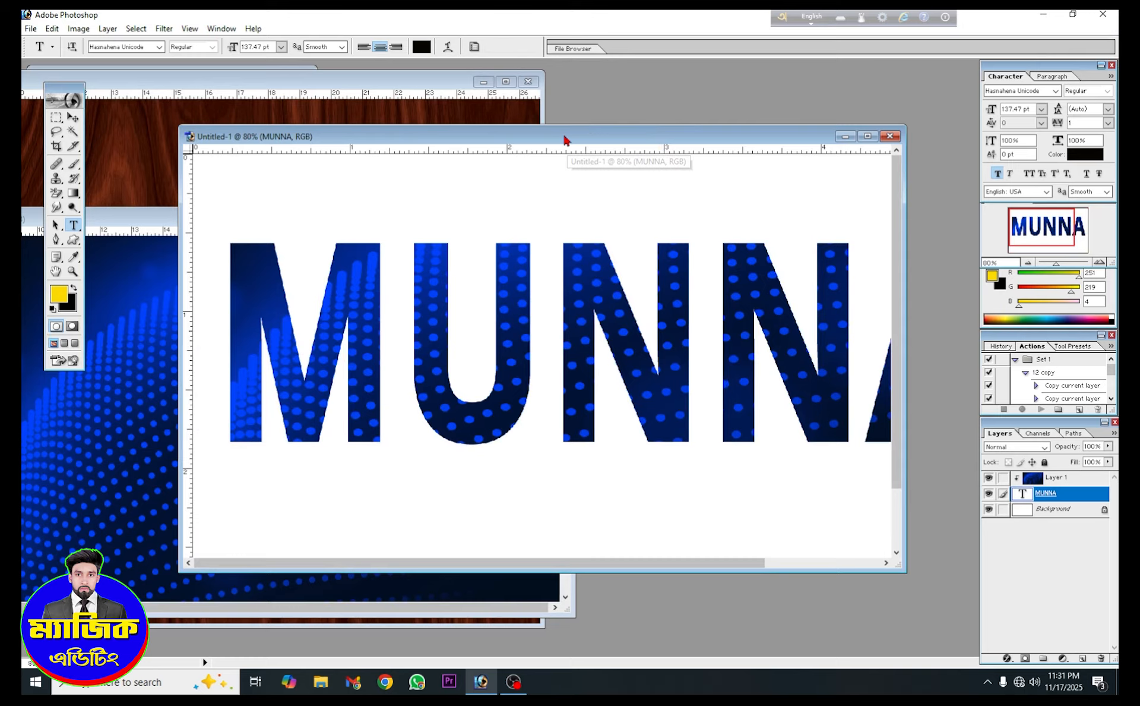
{"action": "left_click_drag", "start_coordinate": [566, 141], "coordinate": [683, 227]}
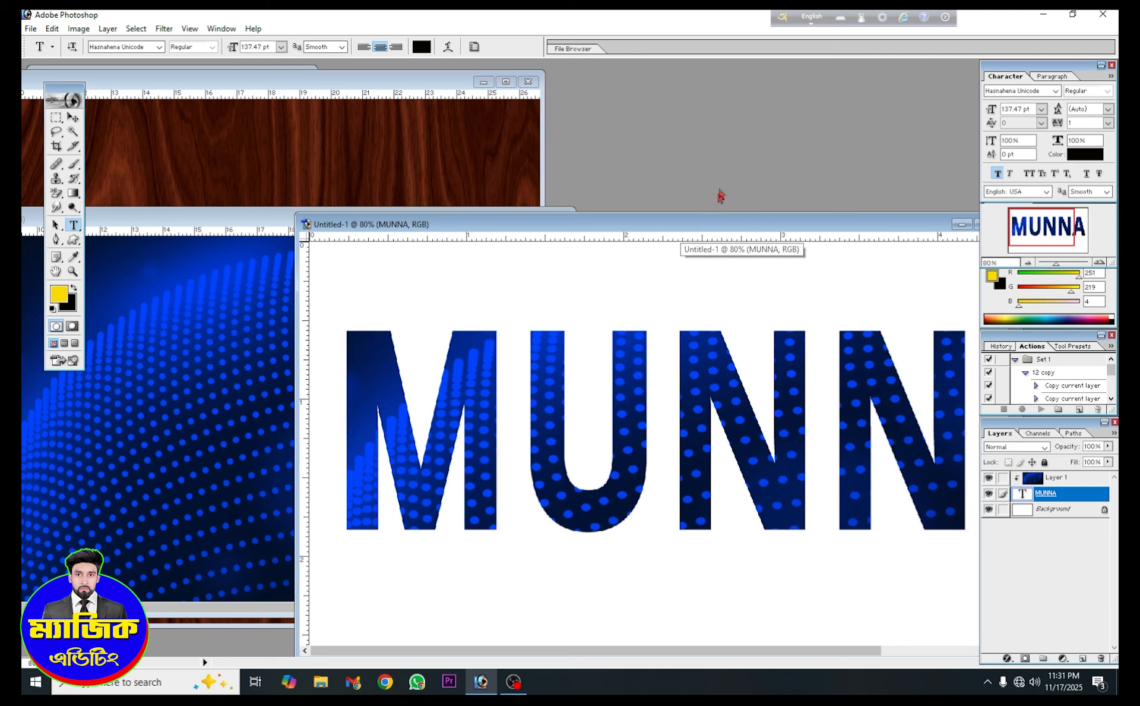
{"action": "left_click", "coordinate": [209, 284]}
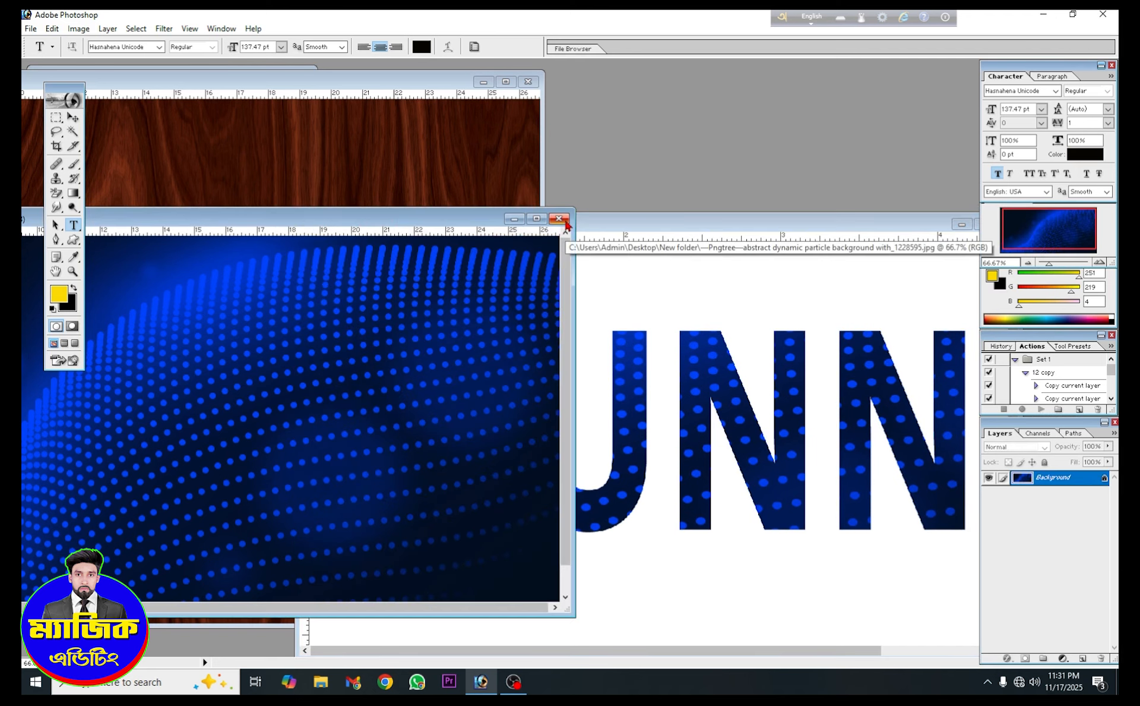
{"action": "left_click", "coordinate": [559, 219]}
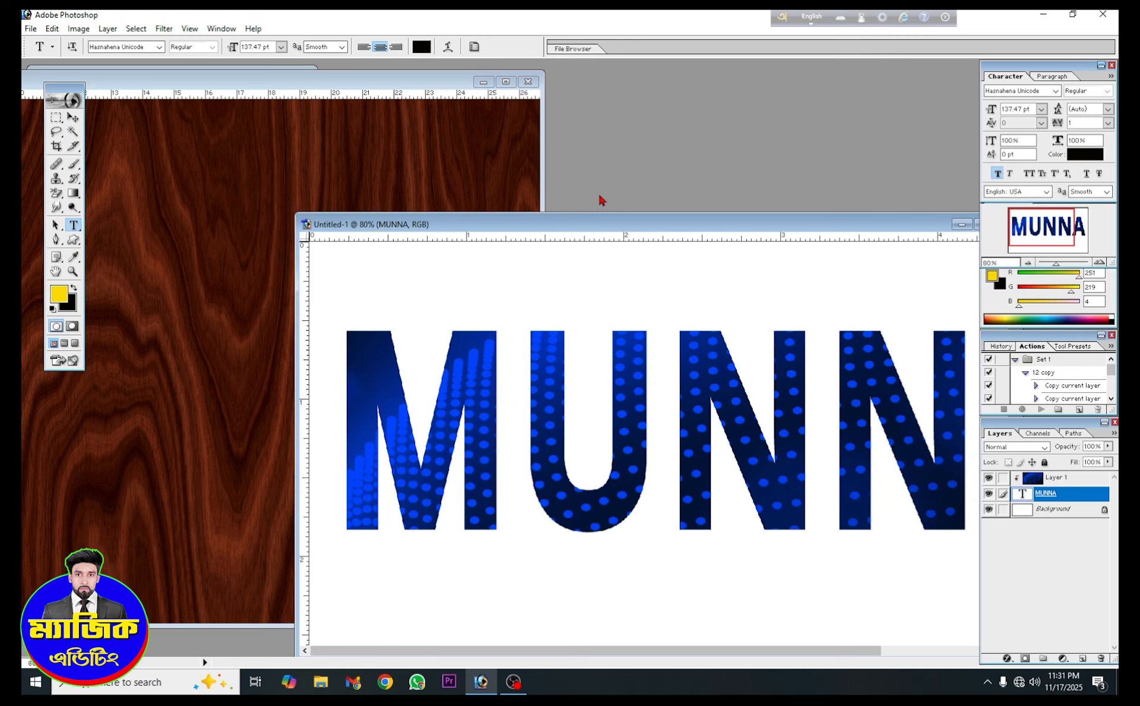
Create a white 1600 x 900 pixel, 300 pixels/inch RGB document and fit black name text within its width
{"action": "key", "text": "ctrl+n"}
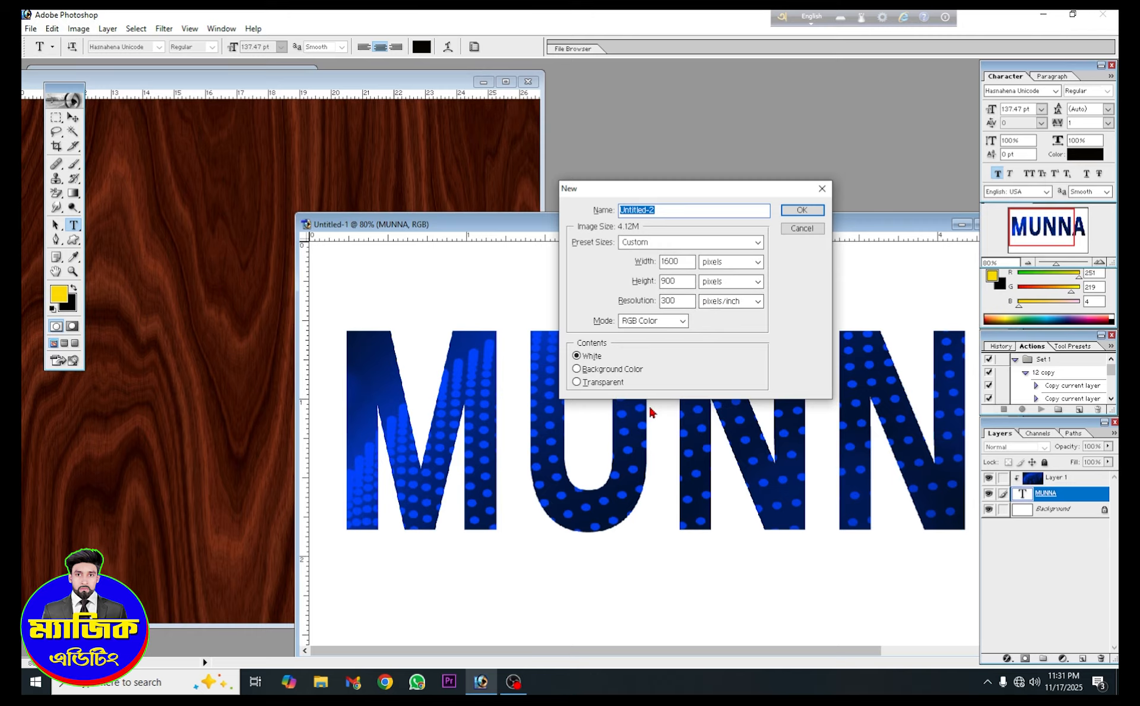
{"action": "left_click", "coordinate": [803, 212]}
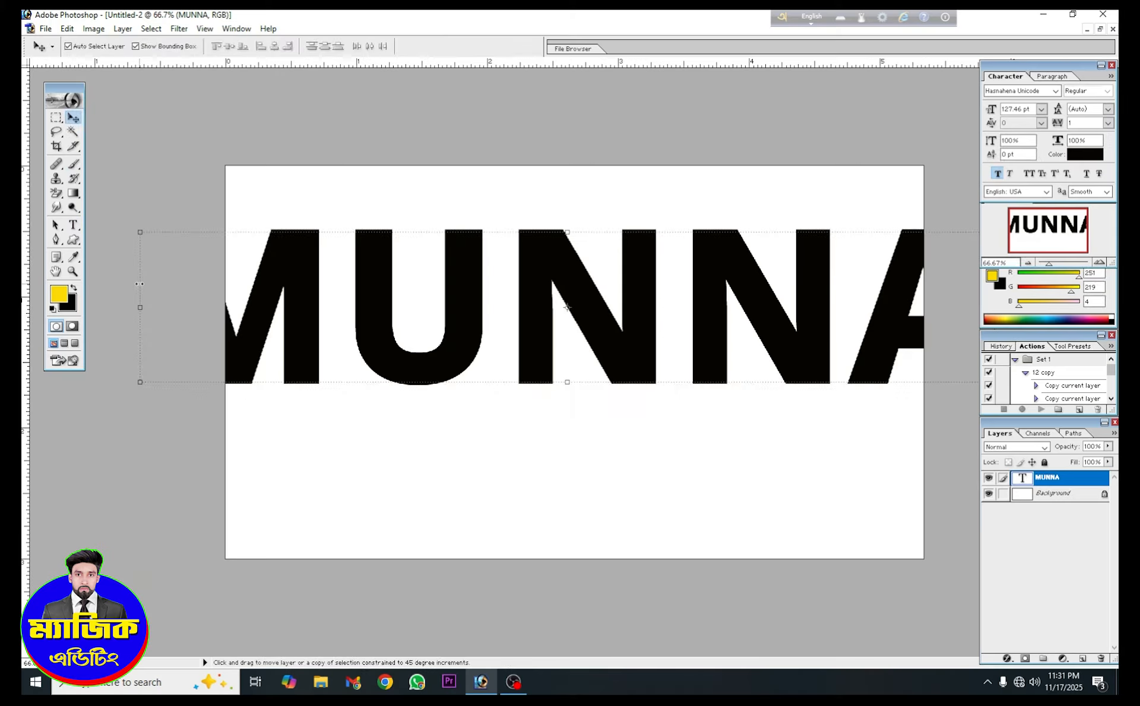
{"action": "key", "text": "ctrl+t"}
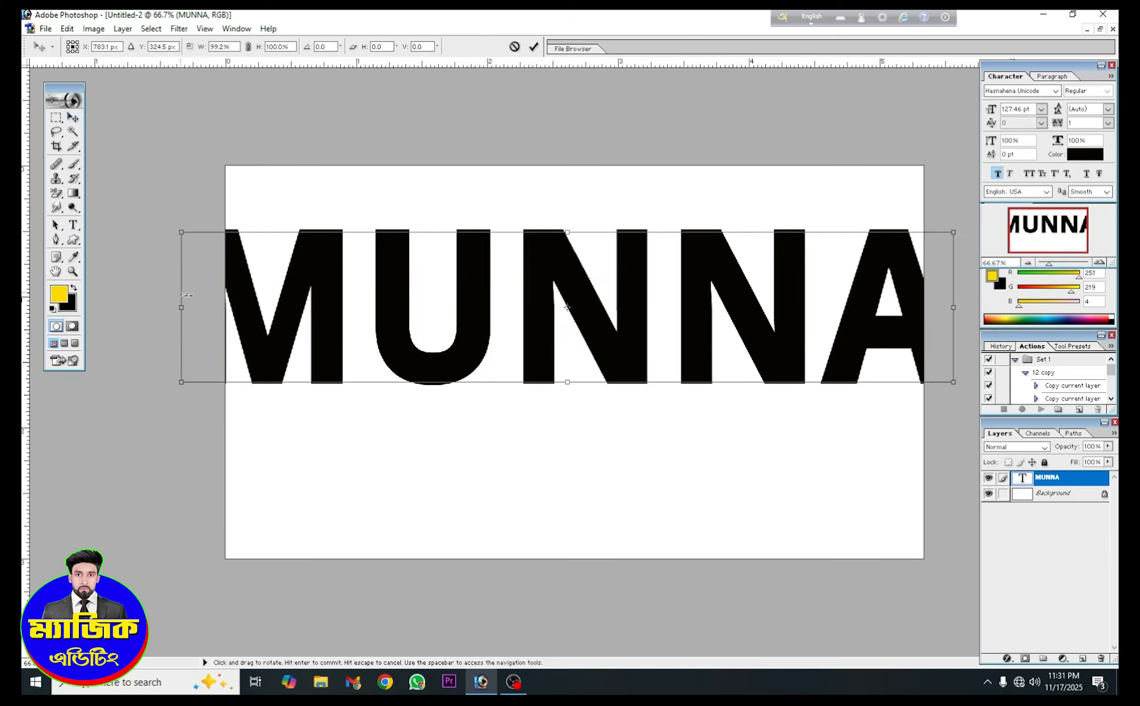
{"action": "left_click_drag", "start_coordinate": [185, 297], "coordinate": [240, 308]}
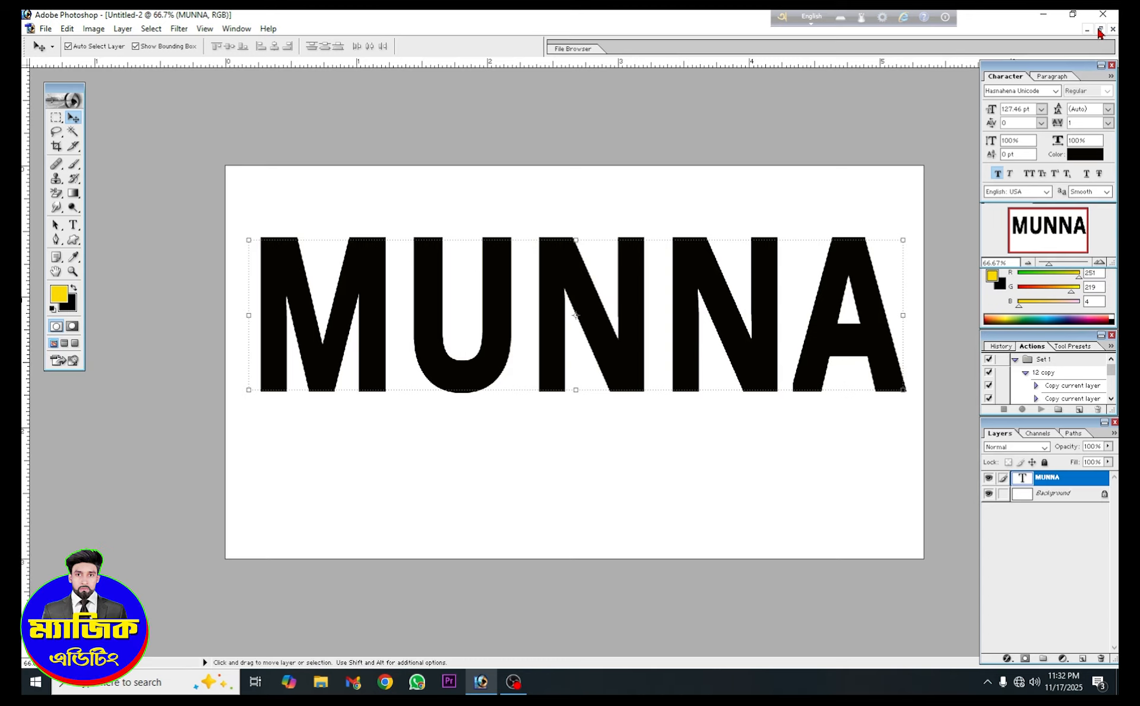
Bring the gold liquid texture image into the floating text document as a new layer, moving the source windows aside
{"action": "left_click", "coordinate": [1100, 31]}
{"action": "left_click", "coordinate": [128, 115]}
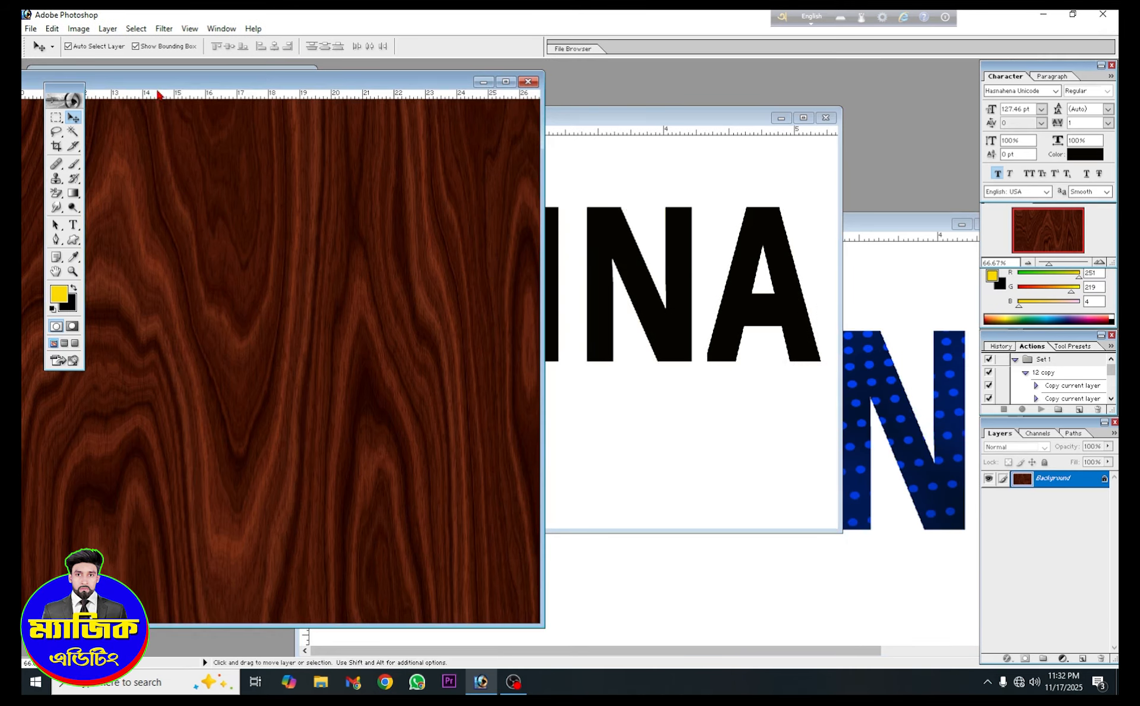
{"action": "left_click_drag", "start_coordinate": [159, 84], "coordinate": [135, 261]}
{"action": "left_click", "coordinate": [123, 176]}
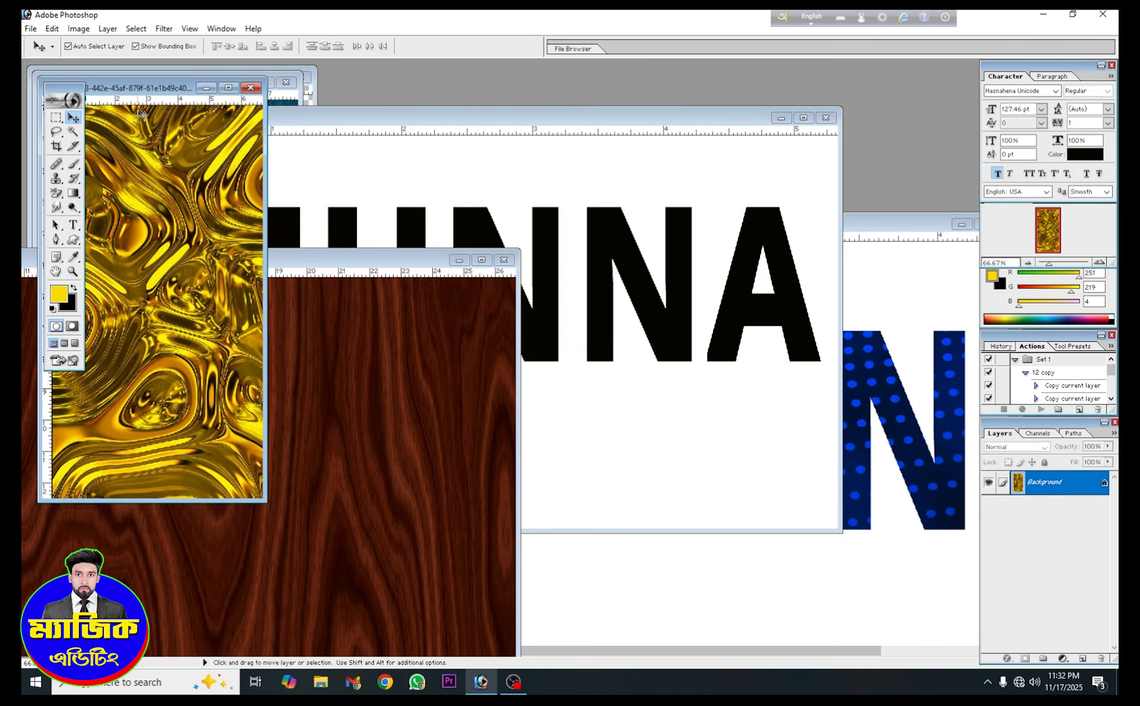
{"action": "left_click_drag", "start_coordinate": [143, 87], "coordinate": [284, 87]}
{"action": "left_click_drag", "start_coordinate": [282, 243], "coordinate": [559, 230]}
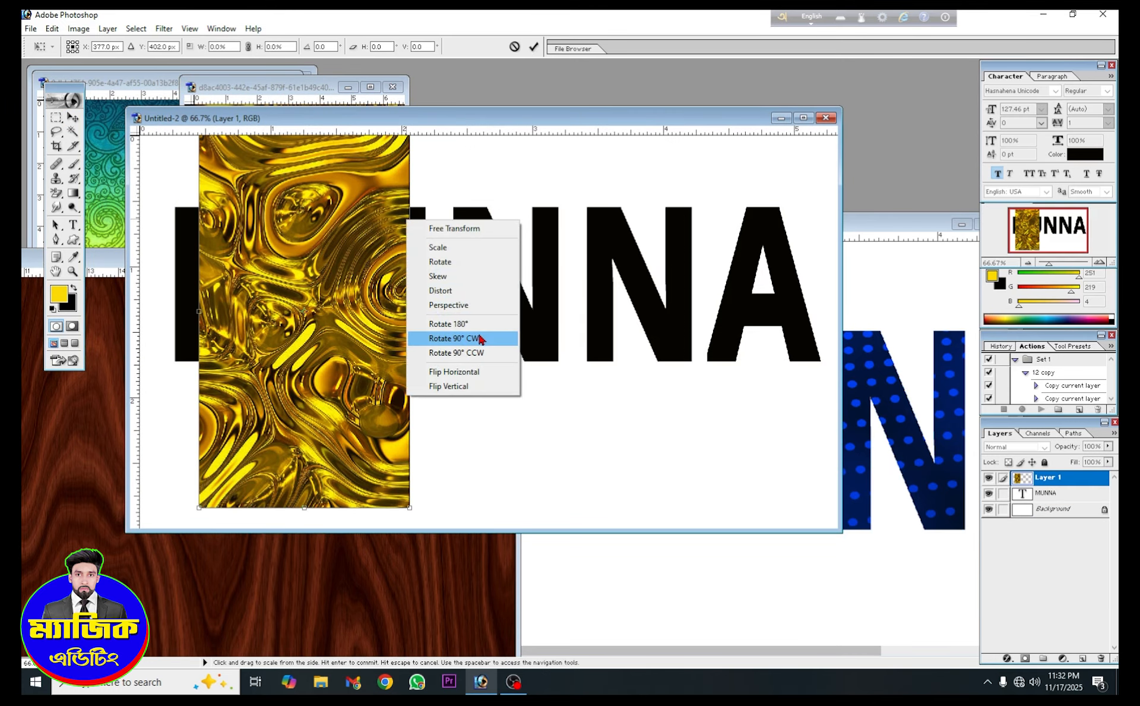
Rotate the gold texture layer 90° clockwise and maximize the text document's window
{"action": "left_click", "coordinate": [480, 339]}
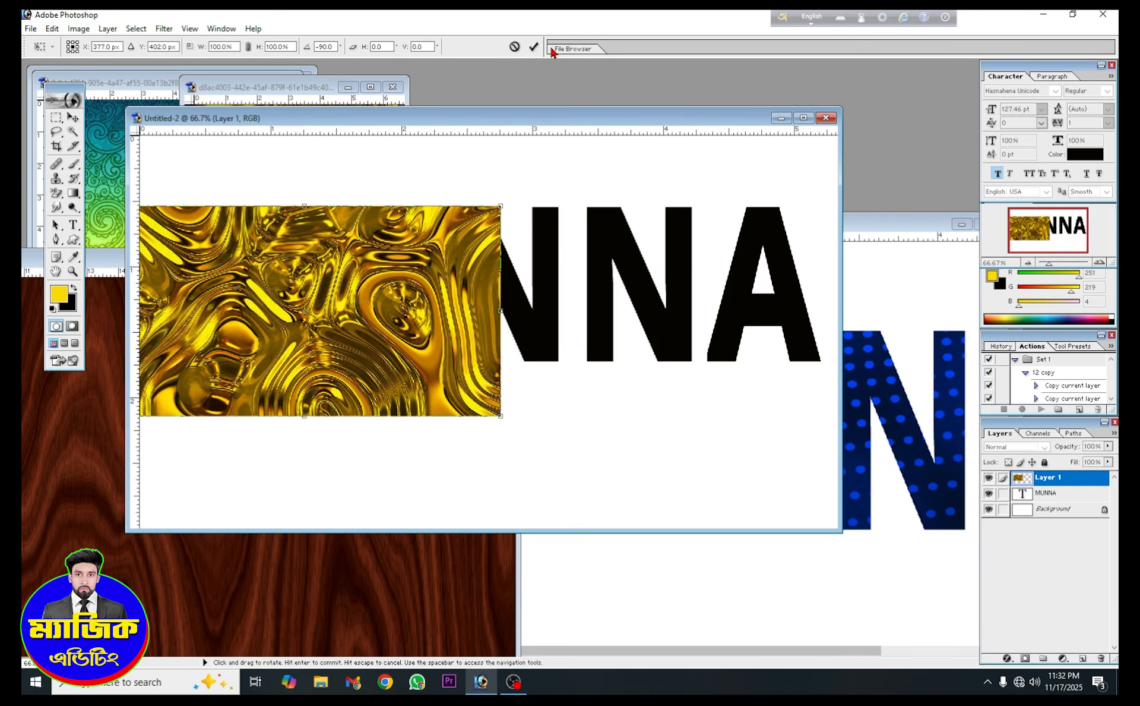
{"action": "left_click", "coordinate": [533, 46]}
{"action": "left_click", "coordinate": [803, 118]}
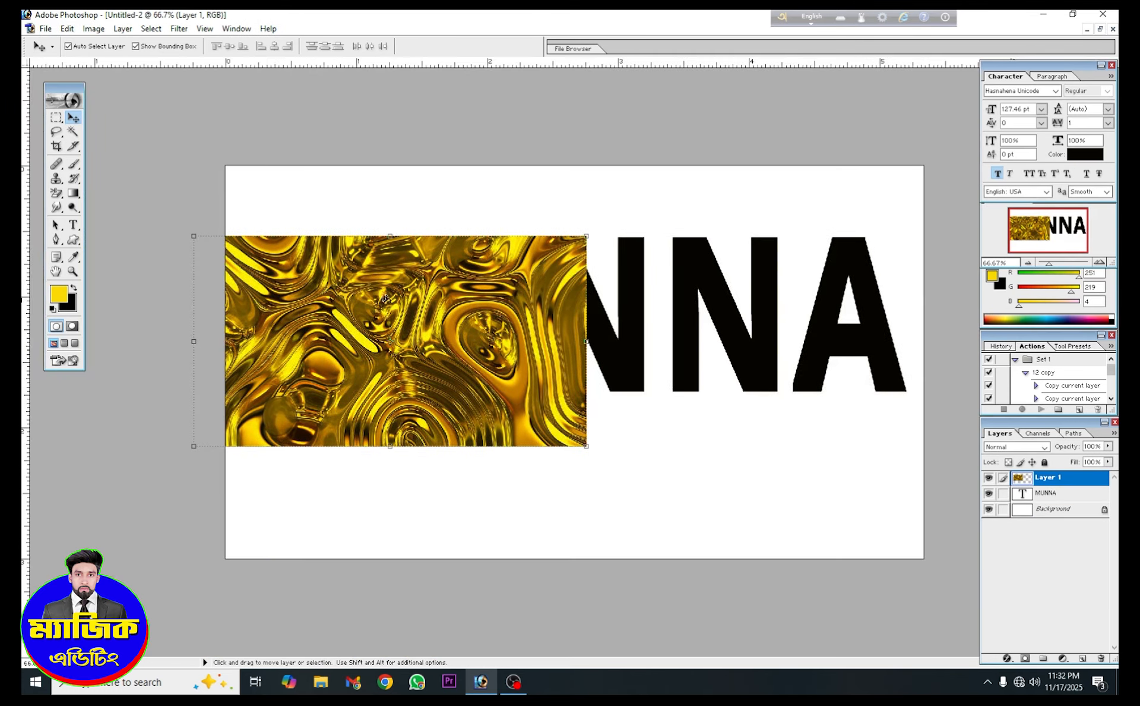
Stretch the gold layer to about 177.8% width and 125.8% height across the text and clip it to the text layer
{"action": "left_click_drag", "start_coordinate": [387, 298], "coordinate": [425, 261]}
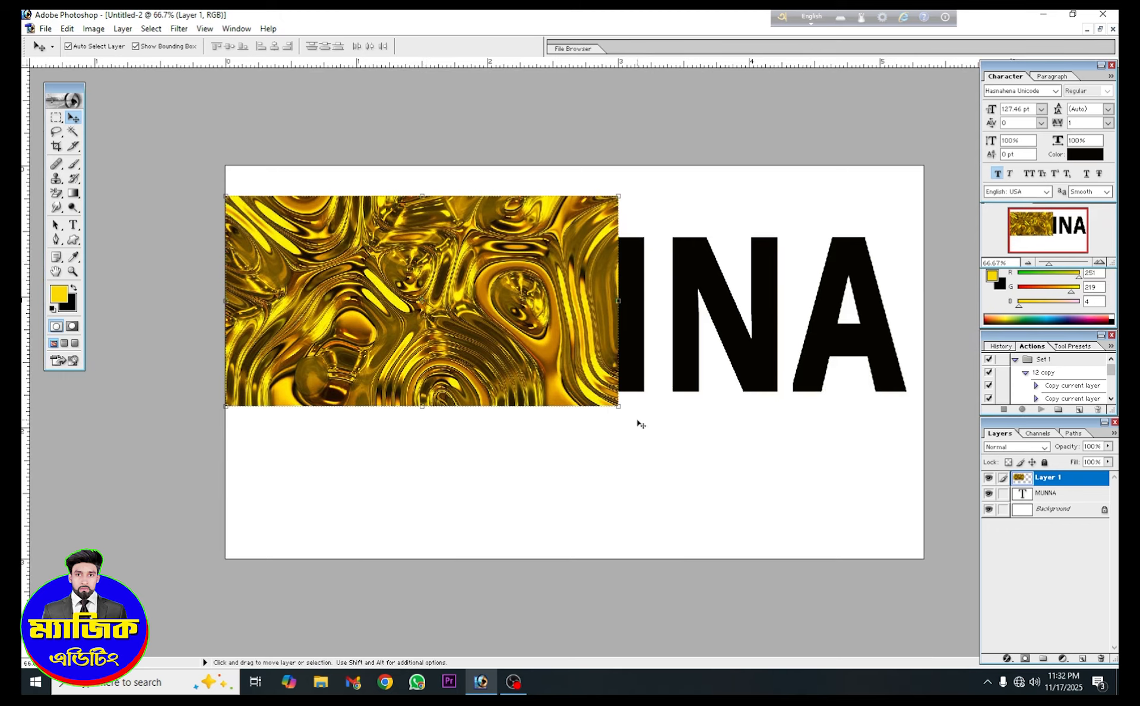
{"action": "left_click_drag", "start_coordinate": [623, 409], "coordinate": [933, 464]}
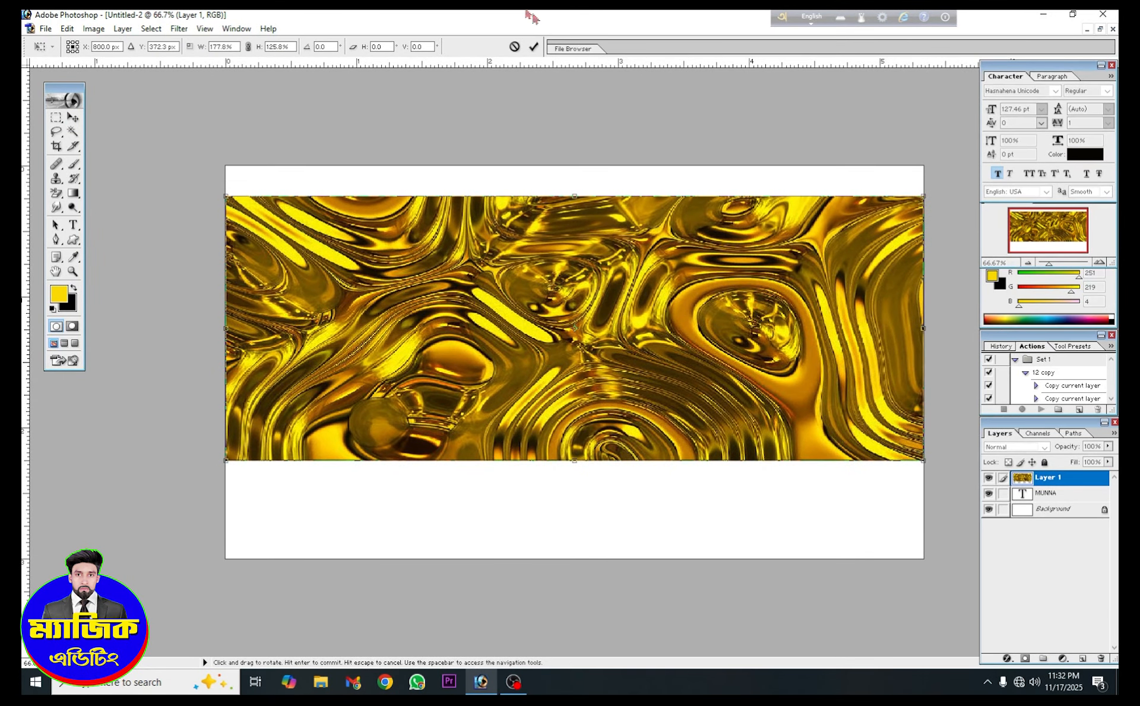
{"action": "left_click", "coordinate": [533, 48]}
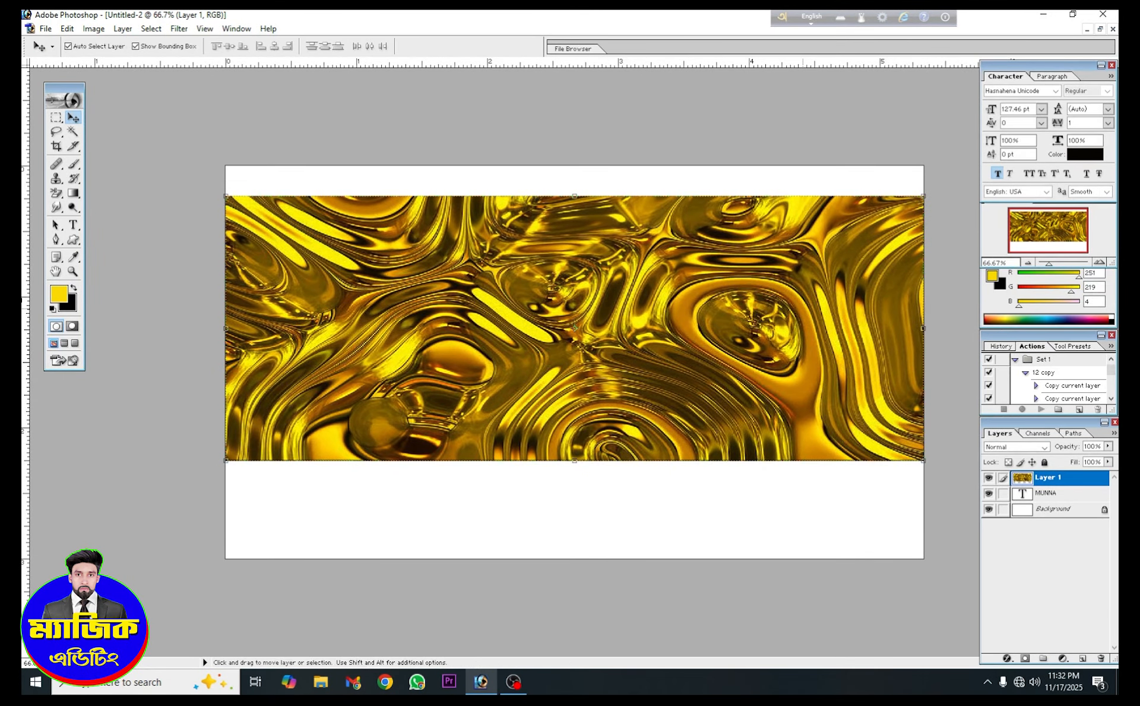
{"action": "left_click", "coordinate": [1025, 485], "text": "alt"}
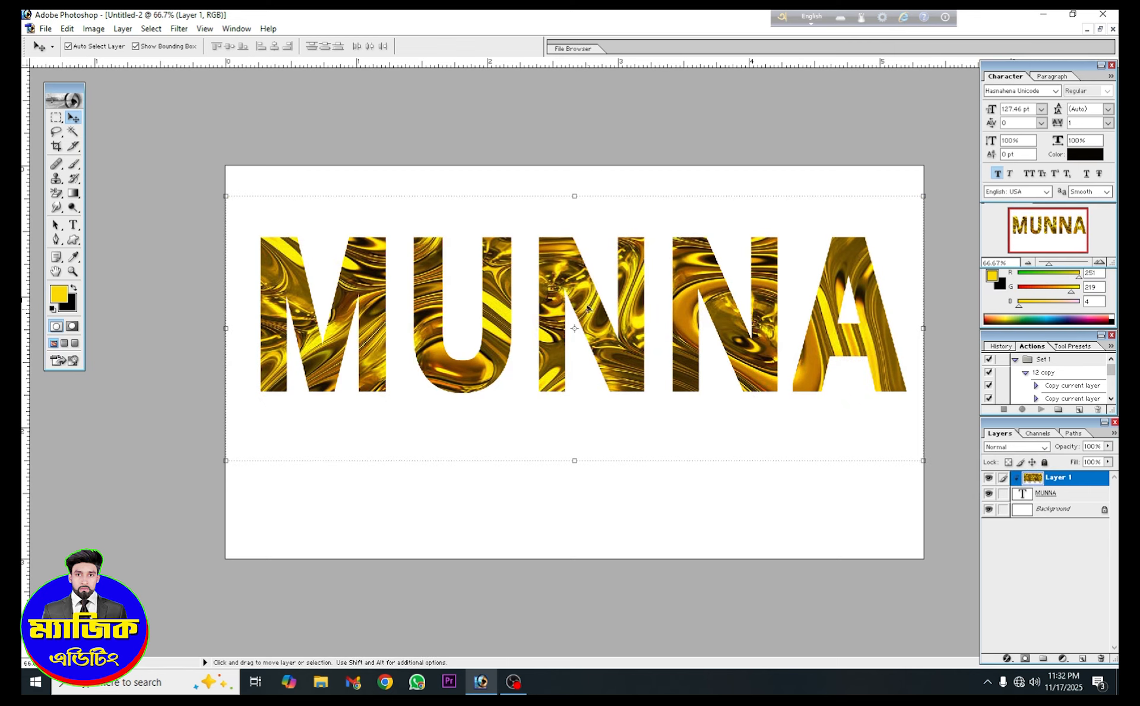
{"action": "left_click_drag", "start_coordinate": [588, 308], "coordinate": [592, 318]}
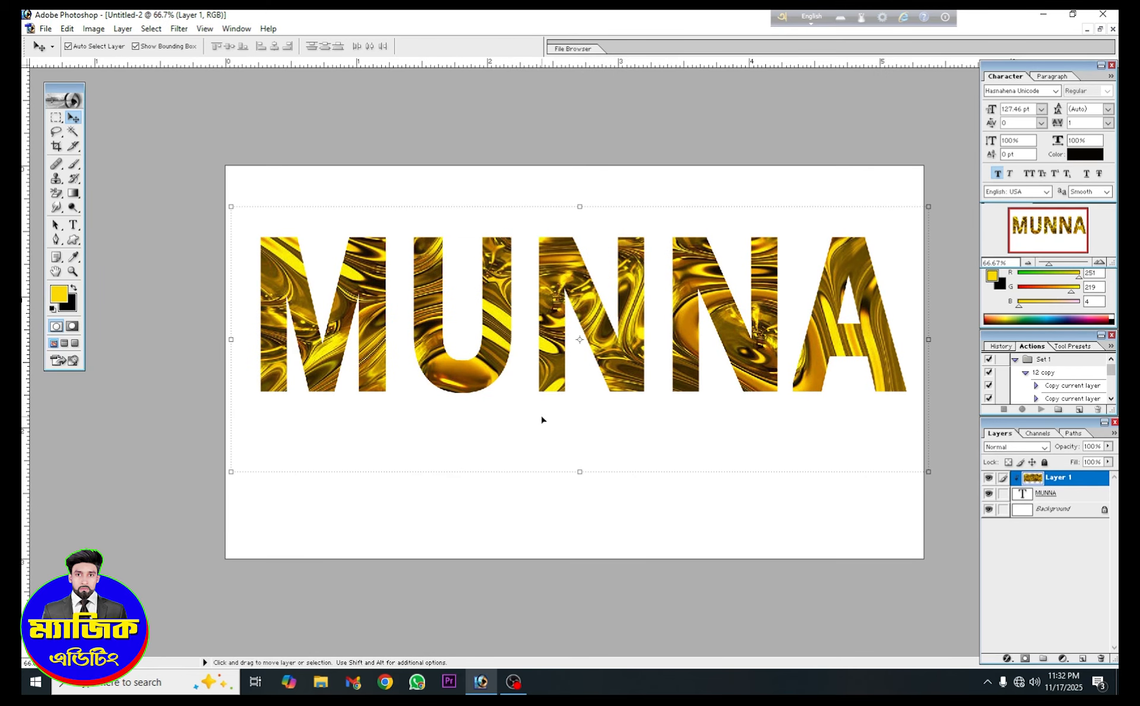
Delete the clipped gold texture layer from the text document
{"action": "left_click", "coordinate": [1100, 29]}
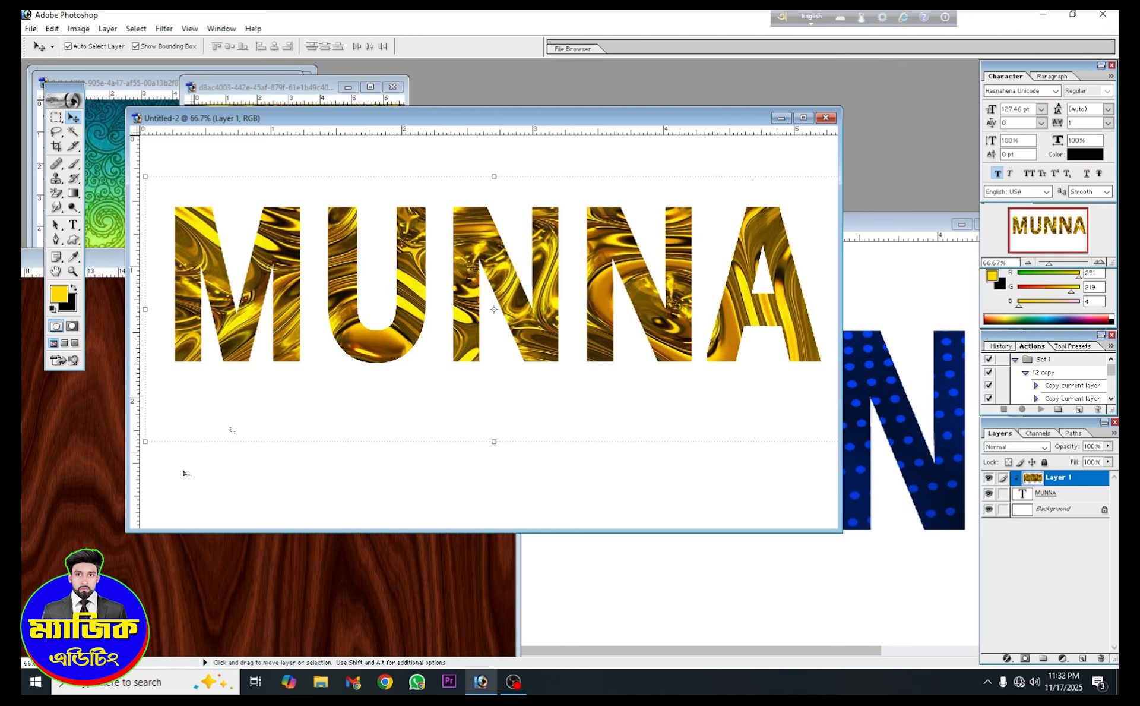
{"action": "left_click", "coordinate": [803, 118]}
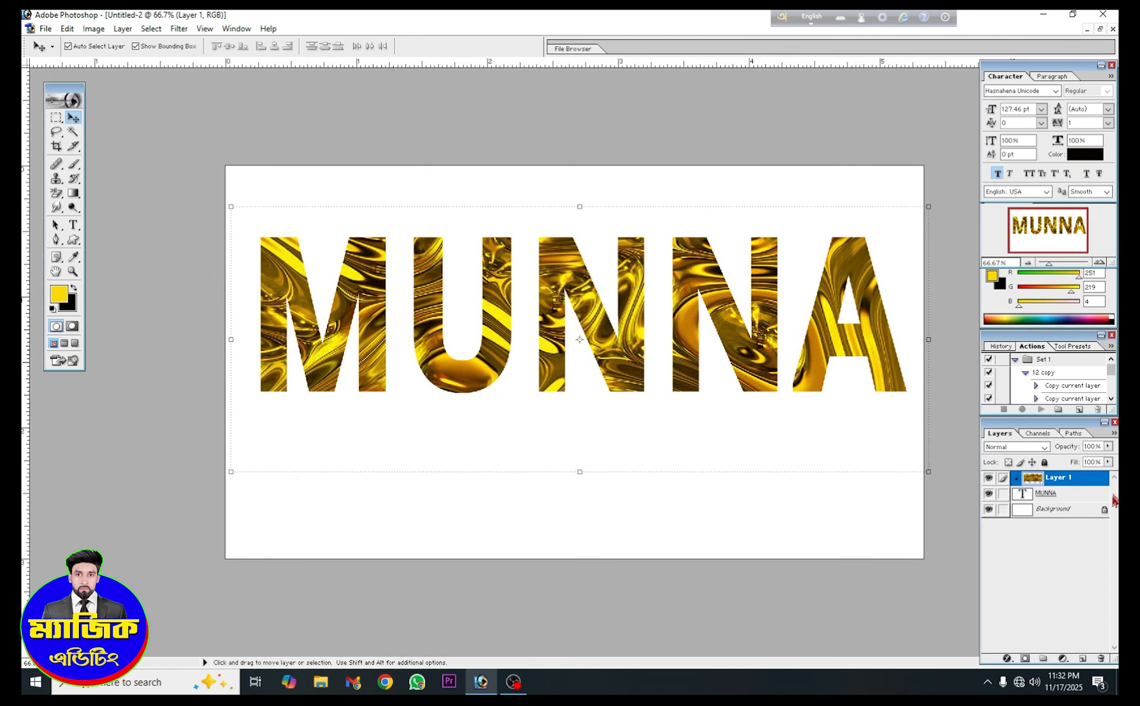
{"action": "left_click", "coordinate": [1101, 658]}
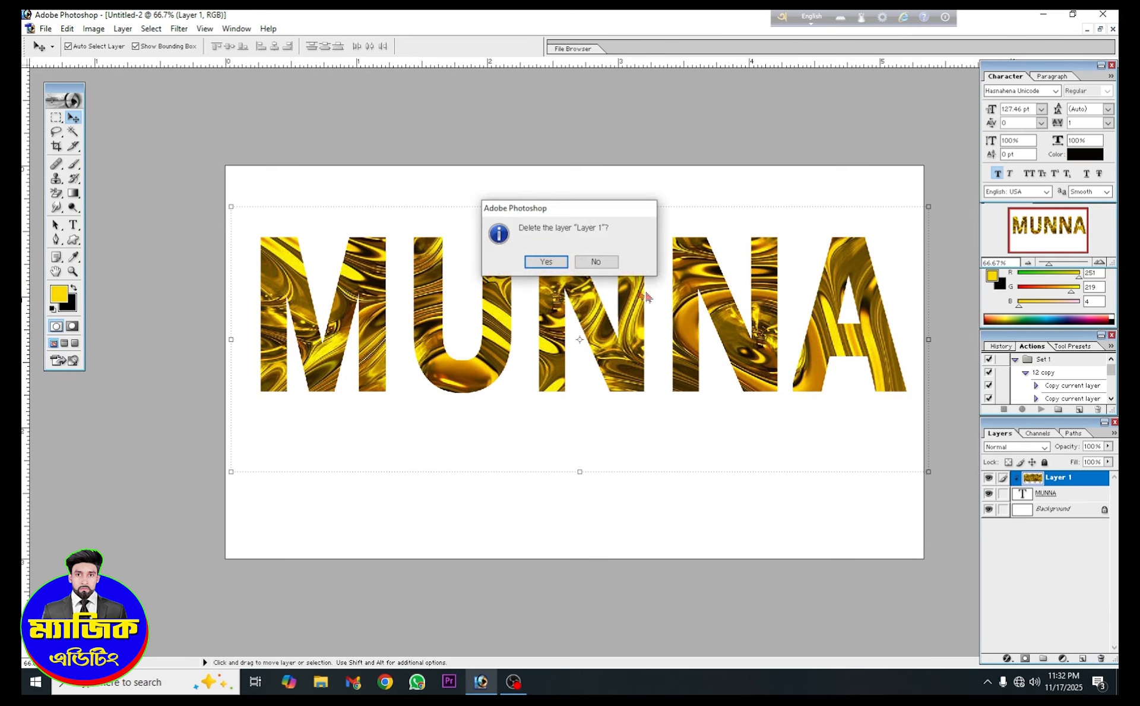
{"action": "left_click", "coordinate": [543, 262]}
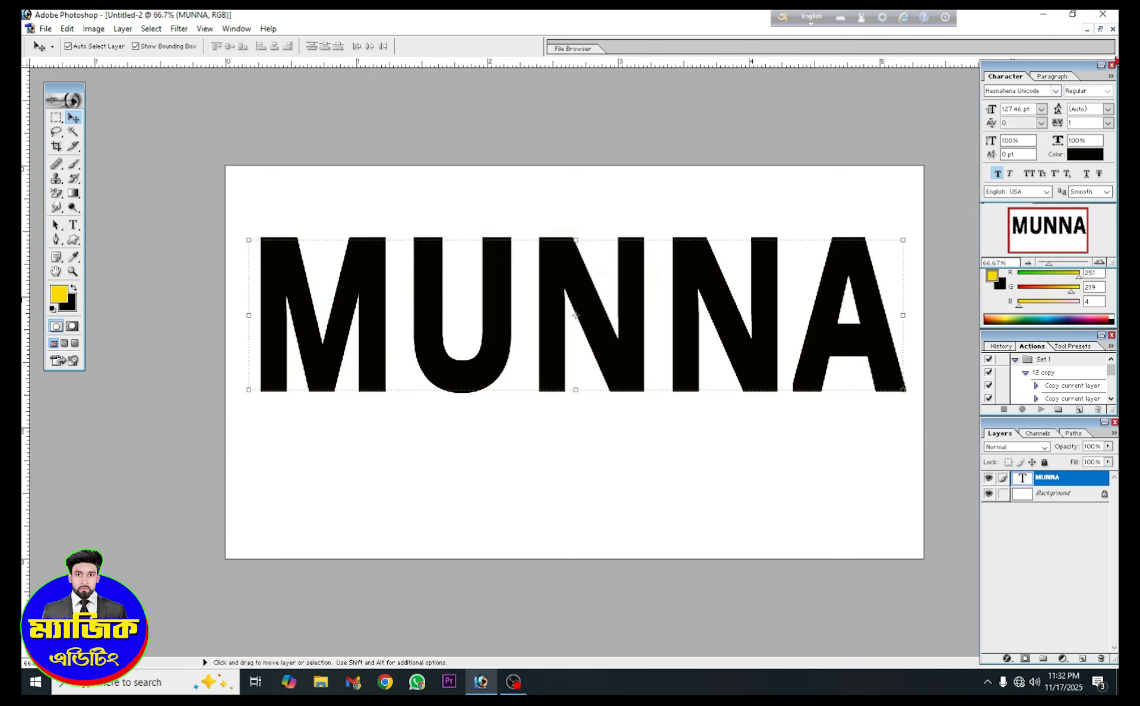
Bring the dark wood grain image into the text document as a new layer and maximize that document's window
{"action": "left_click", "coordinate": [1103, 29]}
{"action": "left_click", "coordinate": [72, 452]}
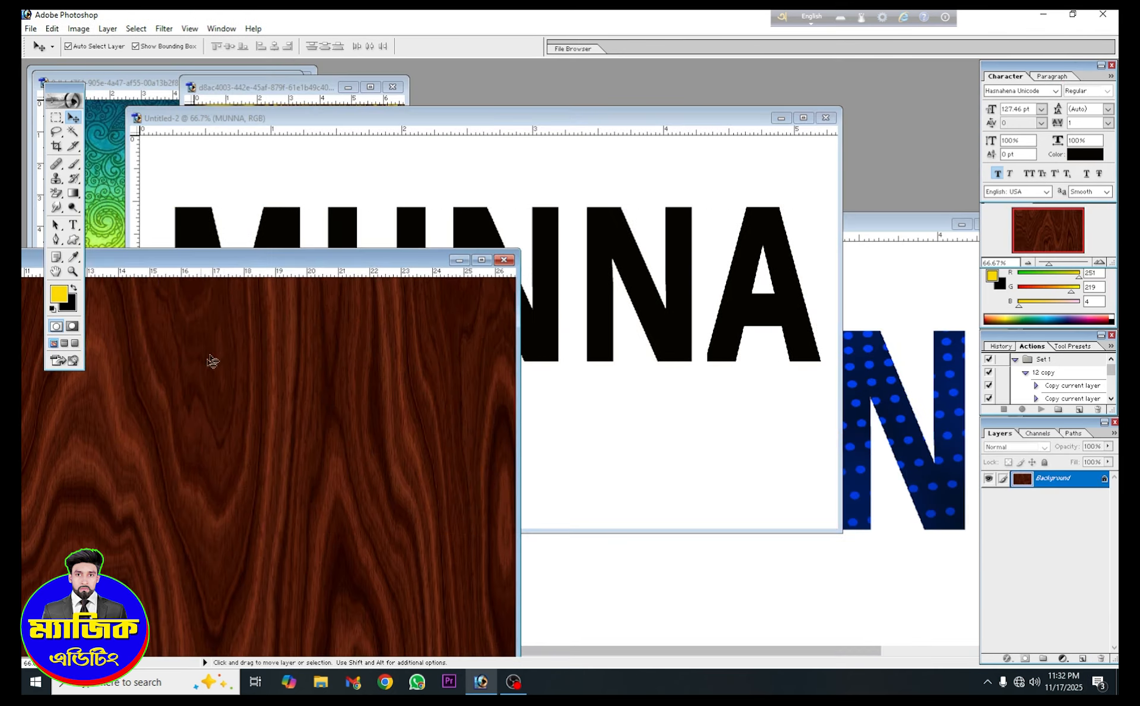
{"action": "left_click_drag", "start_coordinate": [250, 265], "coordinate": [187, 156]}
{"action": "left_click_drag", "start_coordinate": [211, 283], "coordinate": [565, 241]}
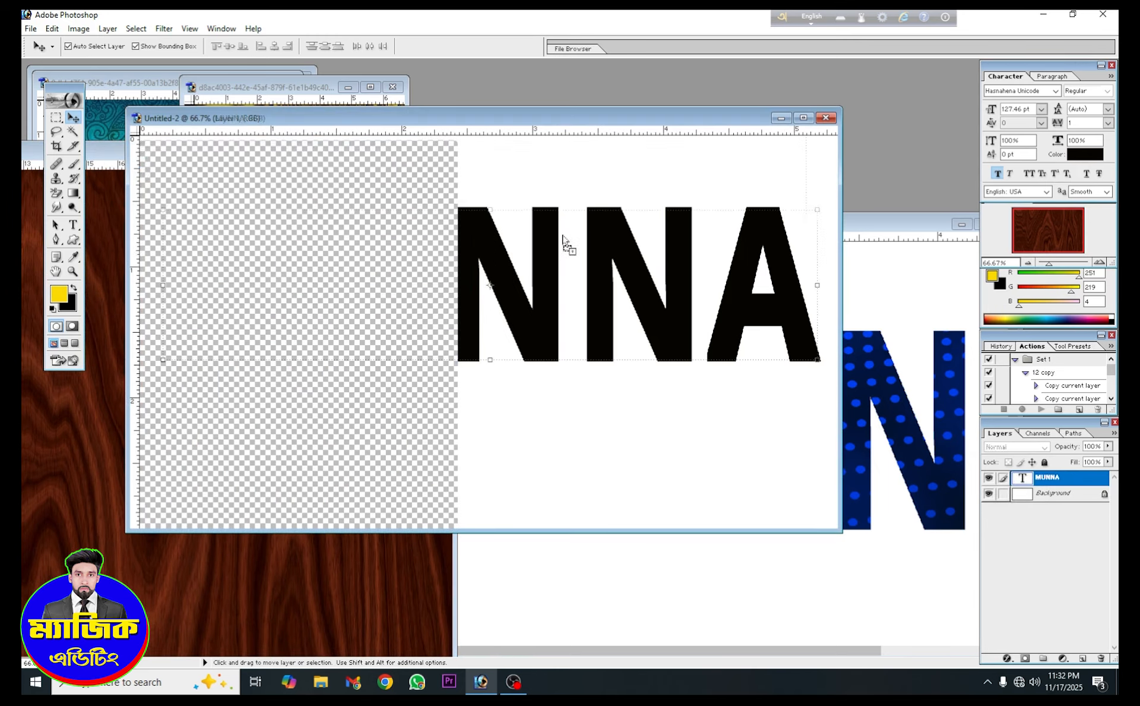
{"action": "key", "text": "ctrl+Tab"}
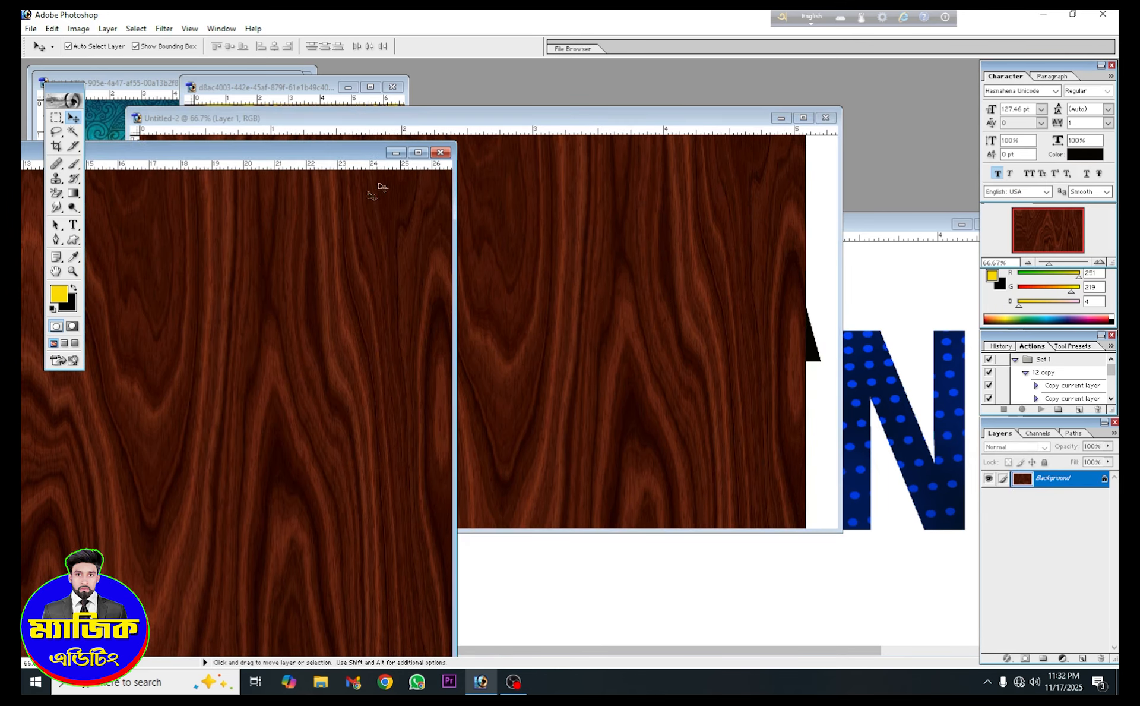
{"action": "left_click", "coordinate": [803, 118]}
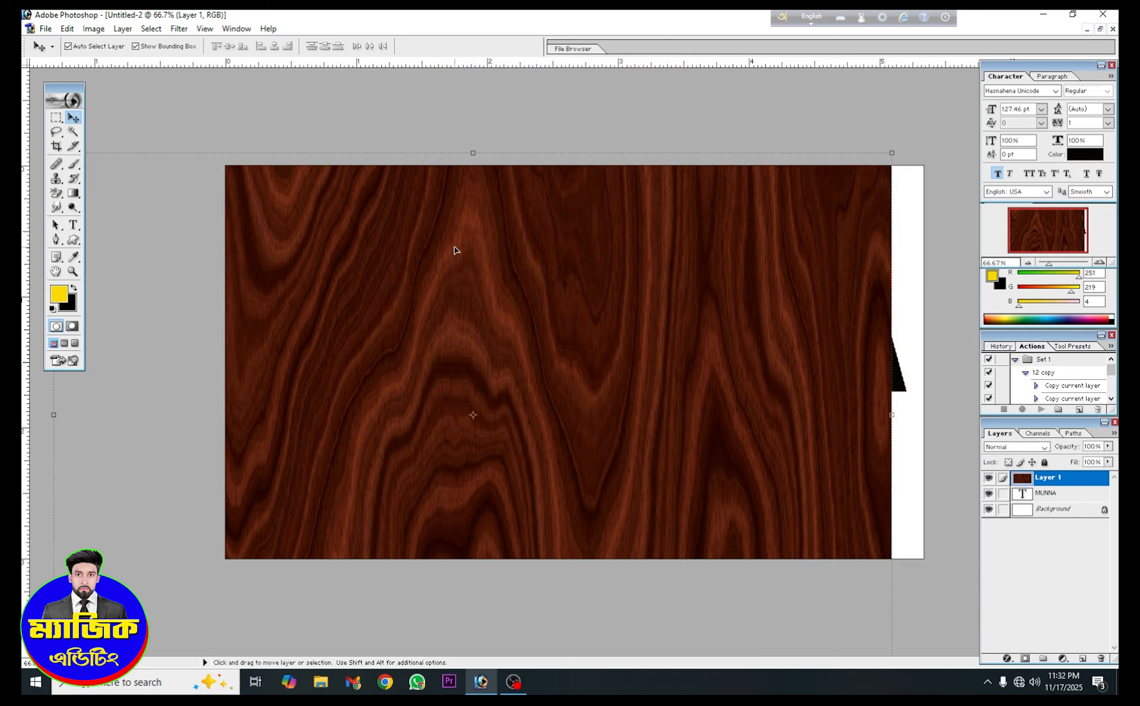
Position the wood layer over the whole text, clip it to the text layer and shift the grain upward inside the letters
{"action": "left_click_drag", "start_coordinate": [475, 257], "coordinate": [540, 249]}
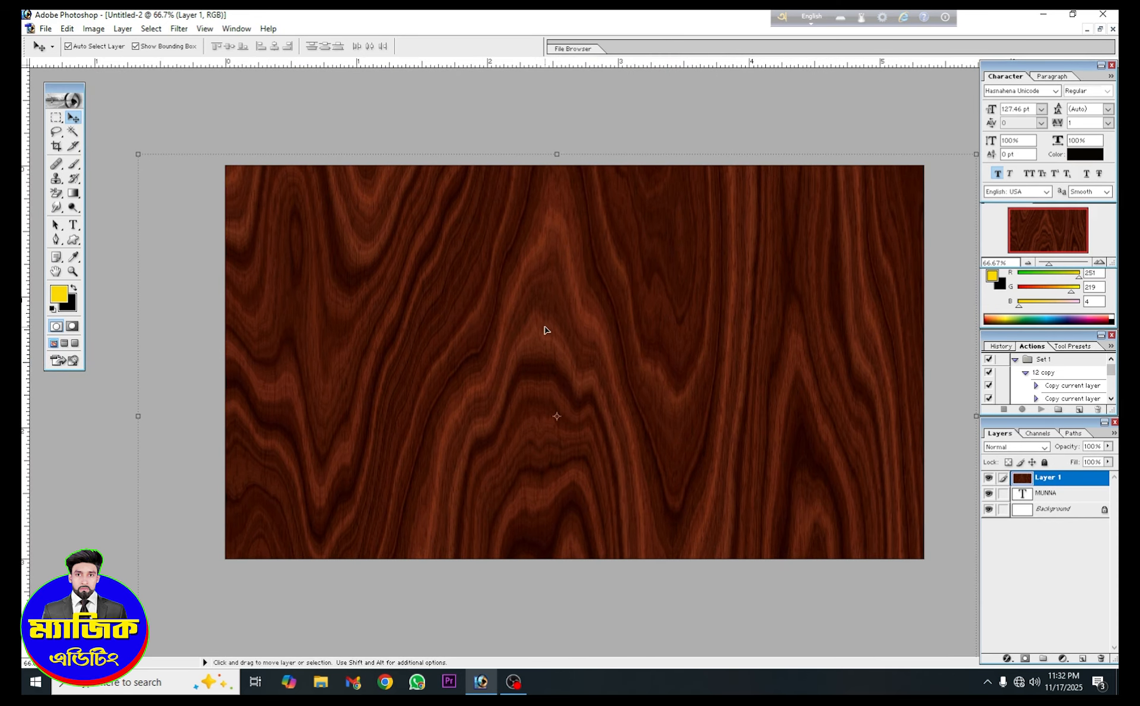
{"action": "key", "text": "ctrl+g"}
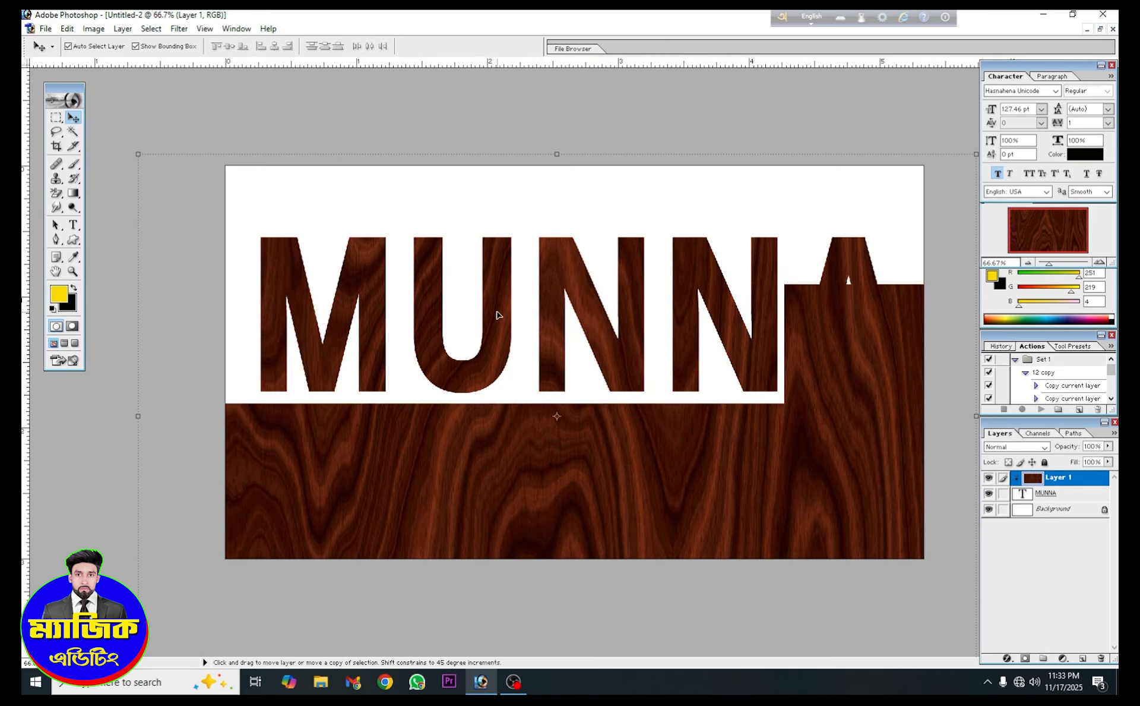
{"action": "left_click_drag", "start_coordinate": [485, 353], "coordinate": [491, 288]}
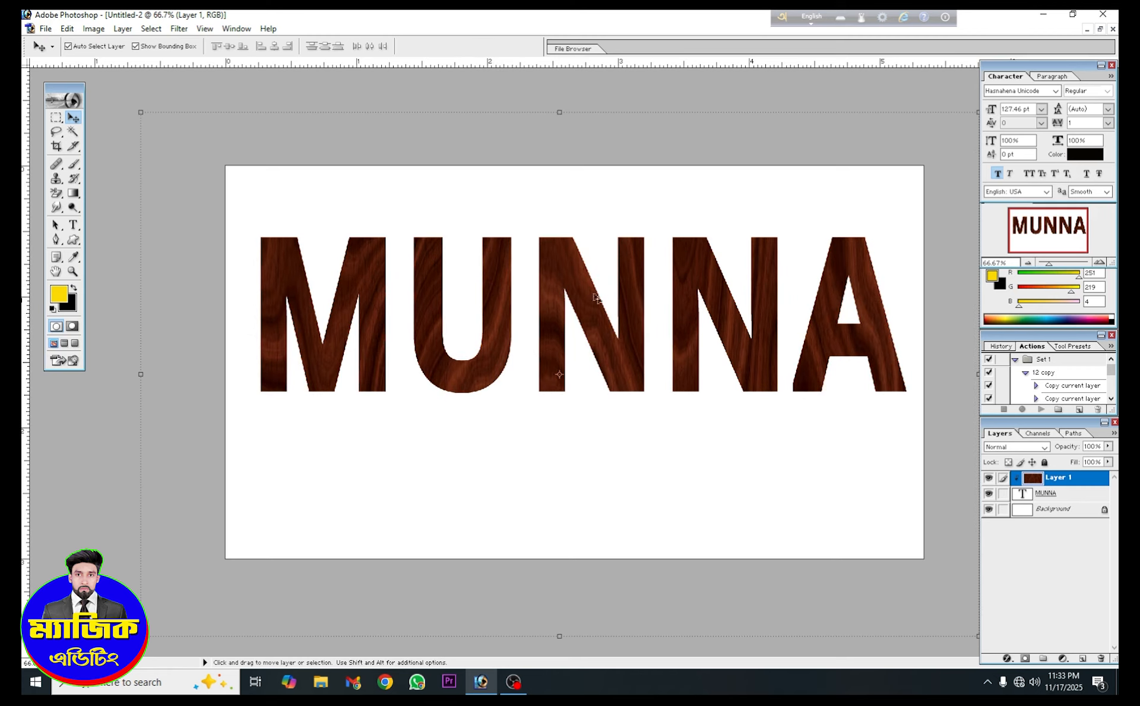
Apply Color Balance to the wood layer's midtones with color levels +57, -57 and -3
{"action": "scroll", "coordinate": [657, 336], "scroll_direction": "up", "scroll_amount": 2}
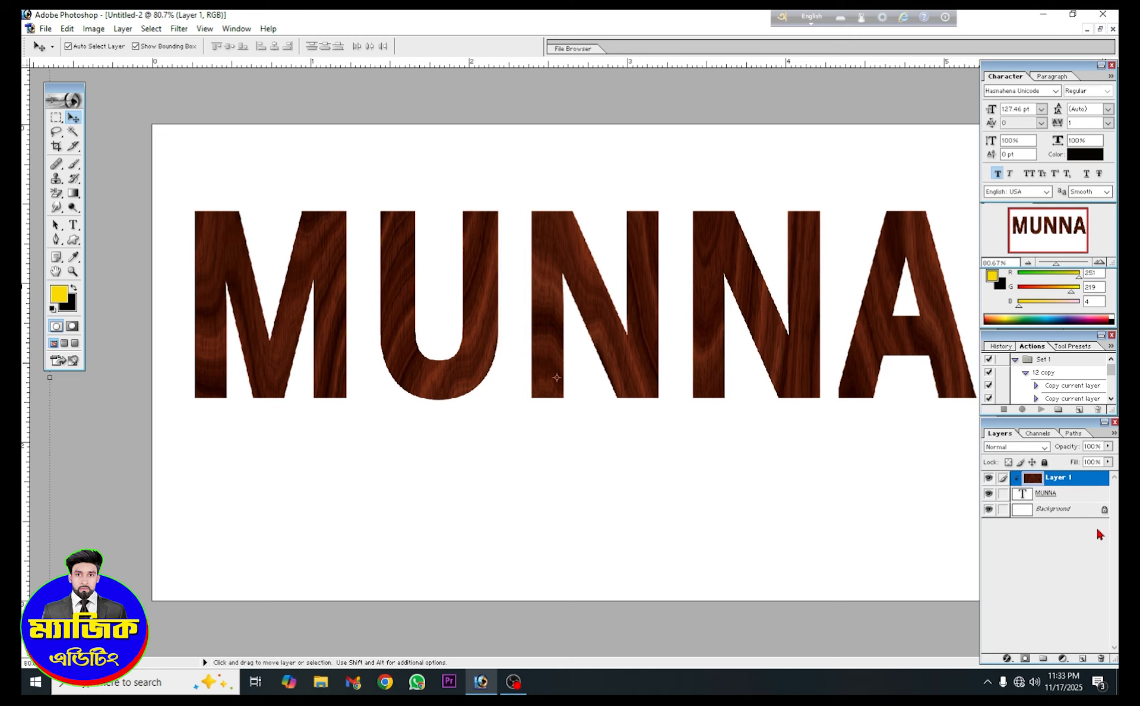
{"action": "key", "text": "ctrl+b"}
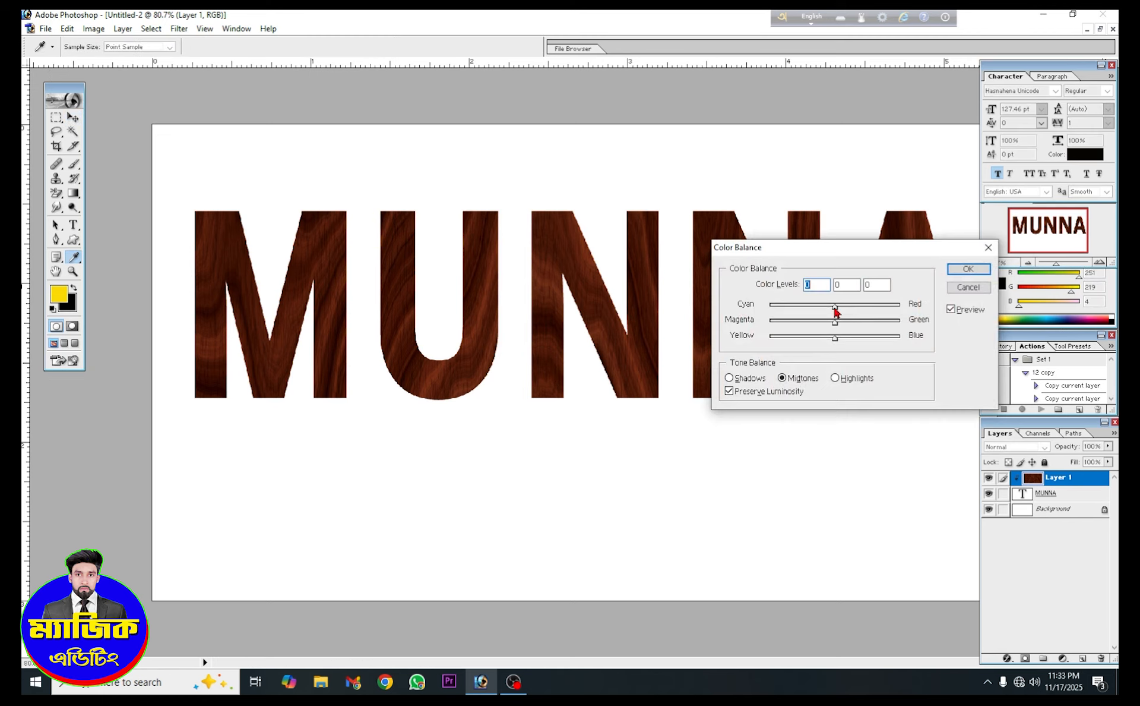
{"action": "left_click_drag", "start_coordinate": [835, 306], "coordinate": [799, 327]}
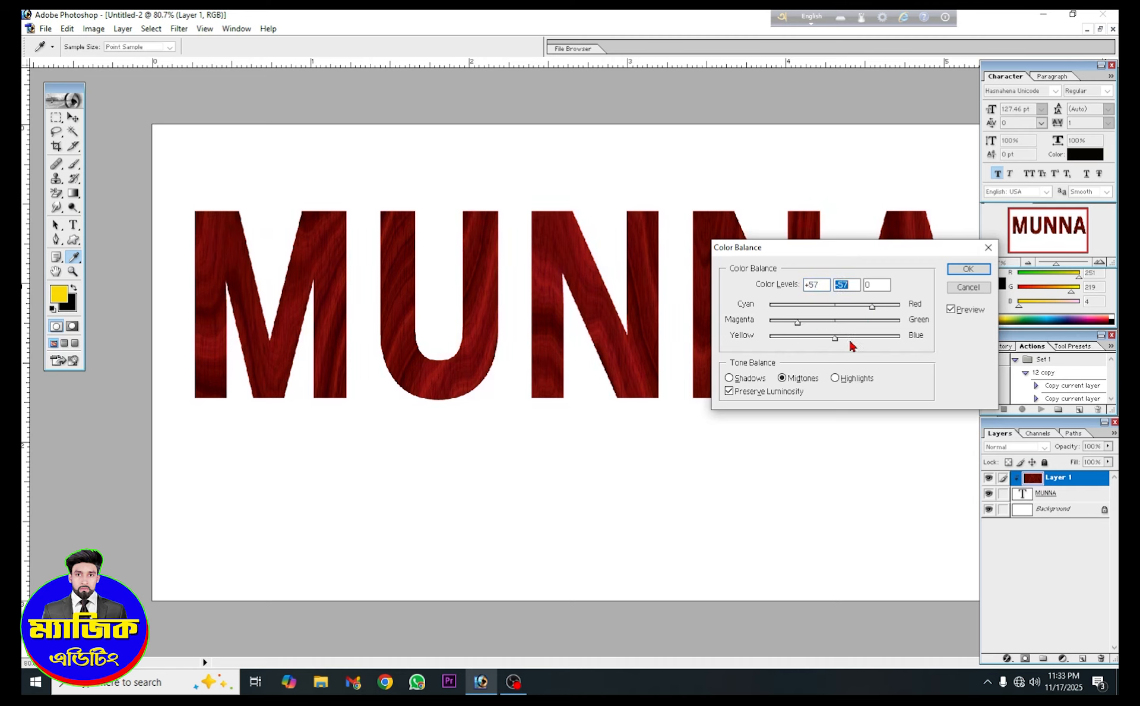
{"action": "left_click_drag", "start_coordinate": [853, 249], "coordinate": [812, 440]}
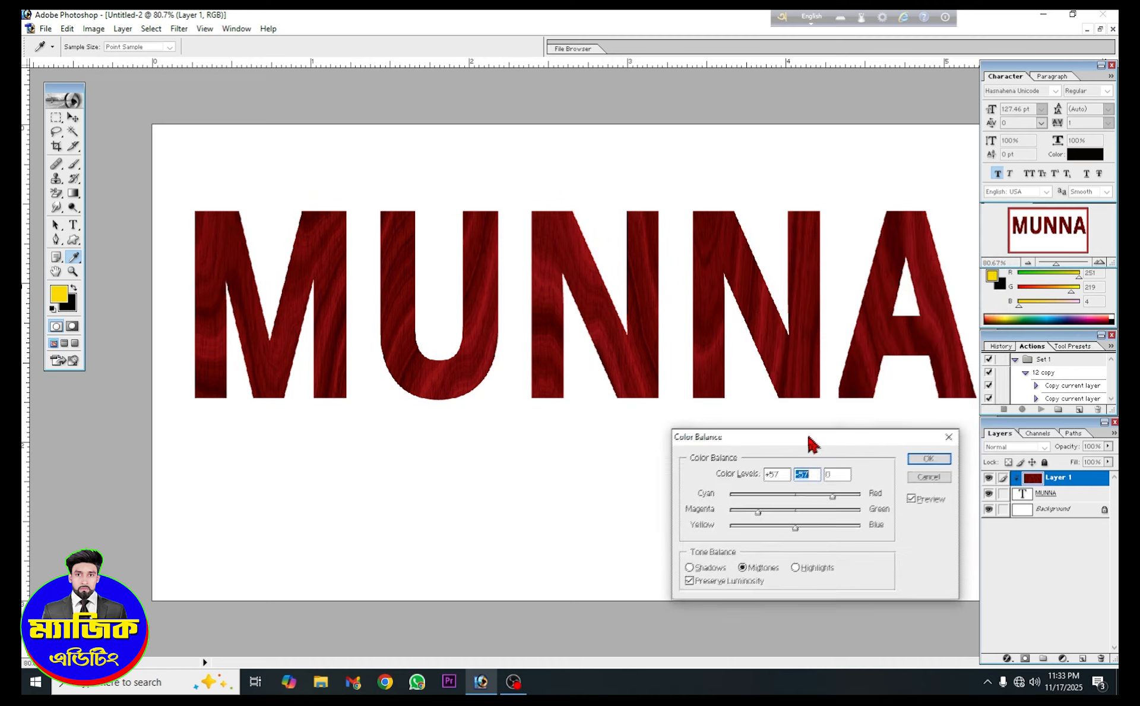
{"action": "left_click_drag", "start_coordinate": [795, 528], "coordinate": [737, 545]}
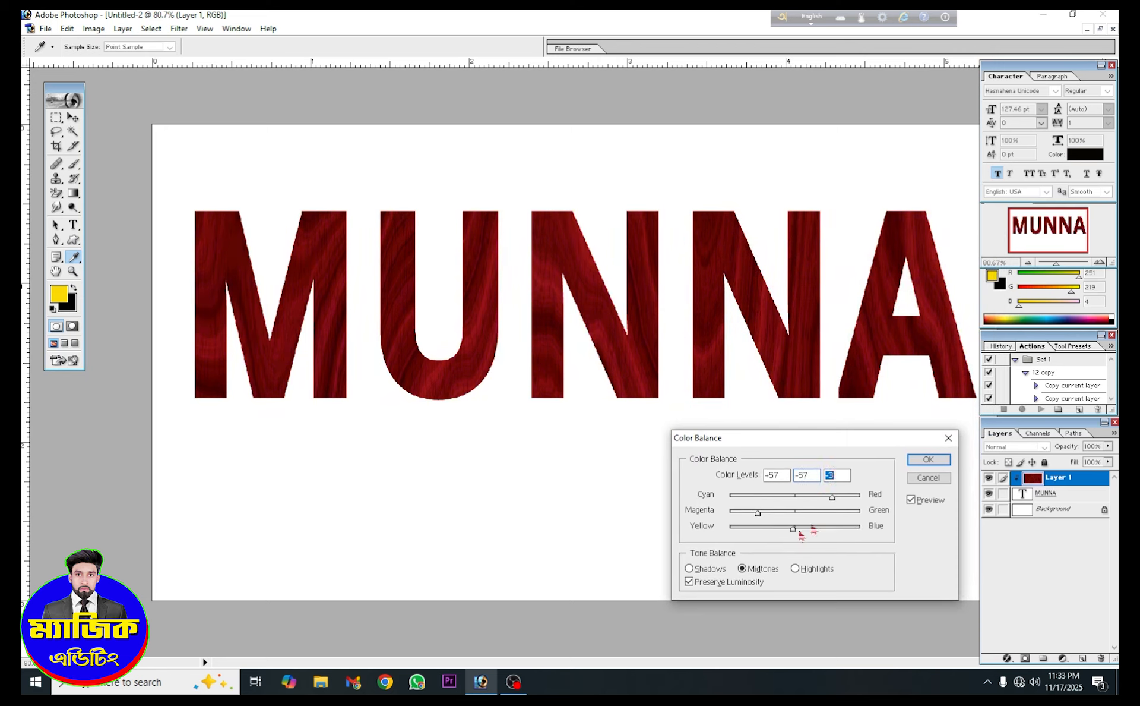
{"action": "left_click", "coordinate": [929, 459]}
{"action": "key", "text": "v"}
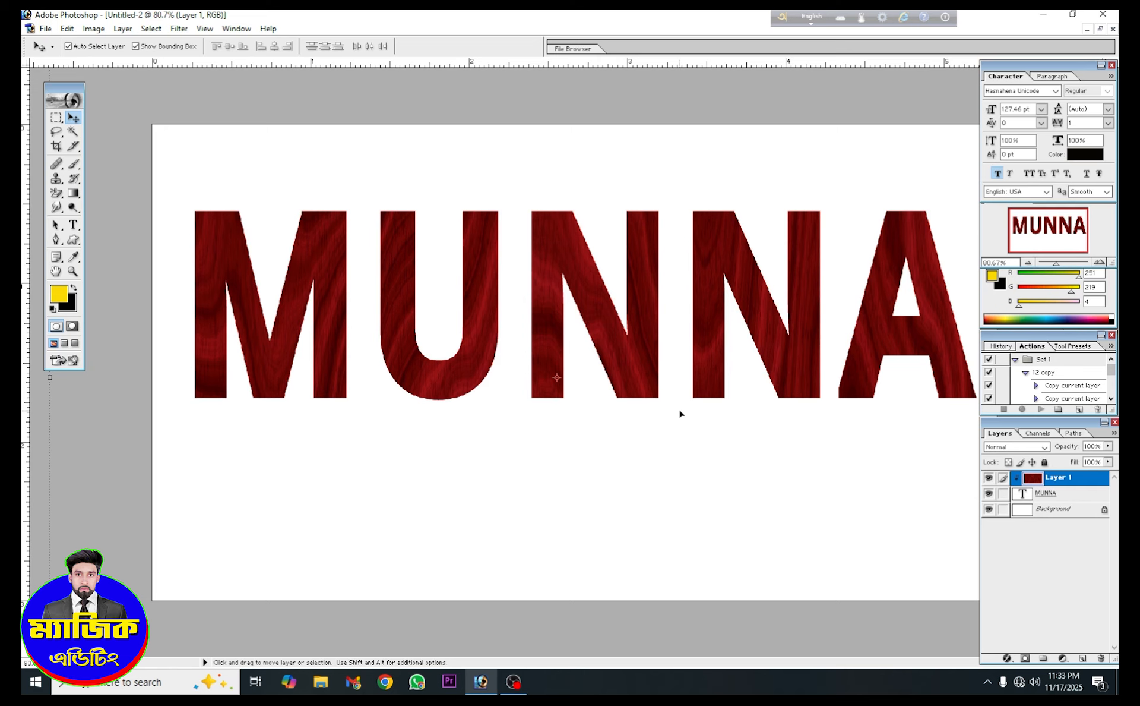
Brighten the wood layer with an RGB Curves point at input 120 and output 134
{"action": "key", "text": "ctrl+m"}
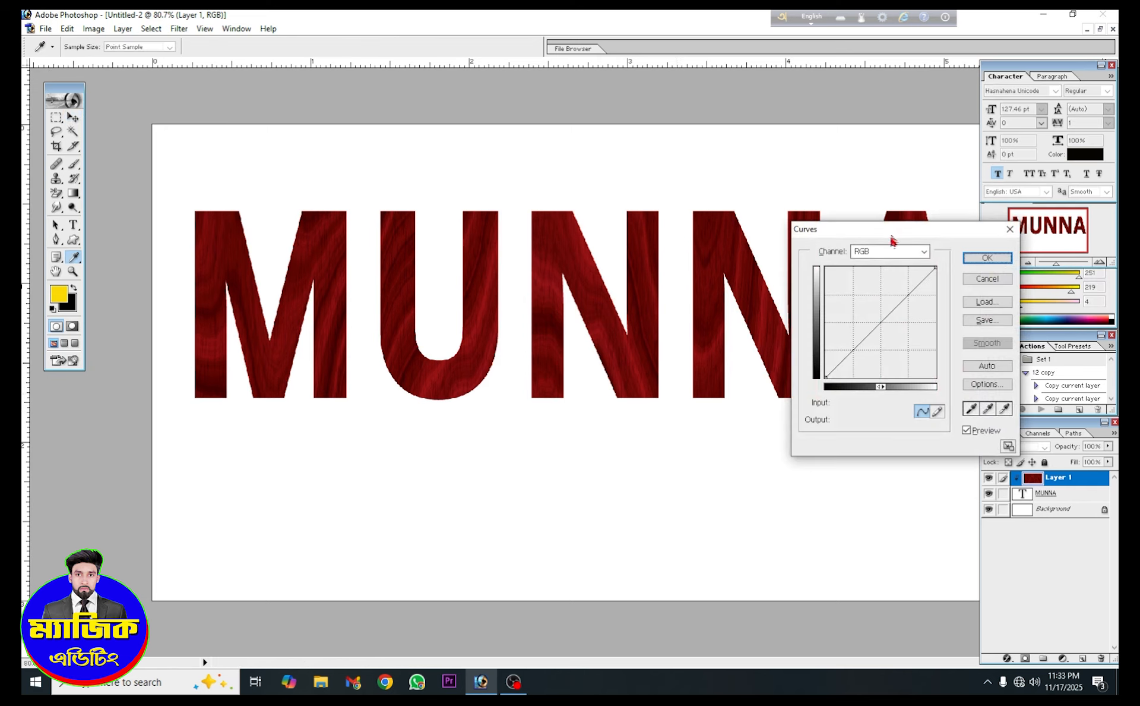
{"action": "left_click_drag", "start_coordinate": [894, 231], "coordinate": [774, 403]}
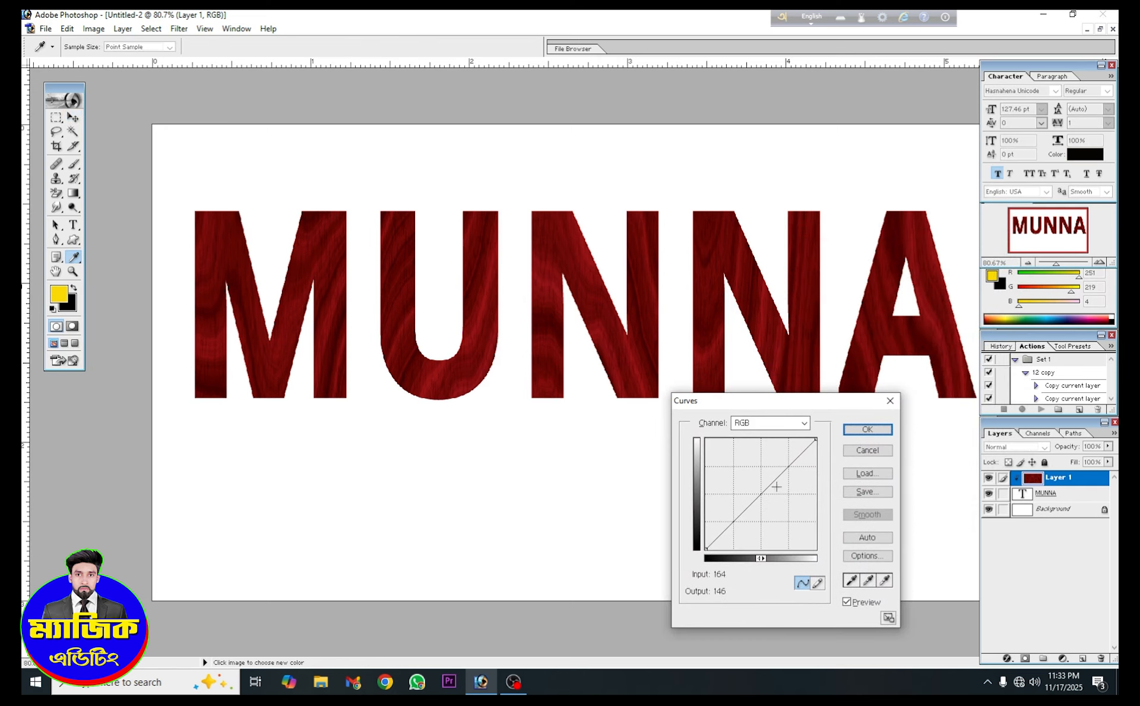
{"action": "mouse_move", "coordinate": [768, 491]}
{"action": "left_mouse_down"}
{"action": "mouse_move", "coordinate": [777, 499]}
{"action": "mouse_move", "coordinate": [758, 491]}
{"action": "left_mouse_up"}
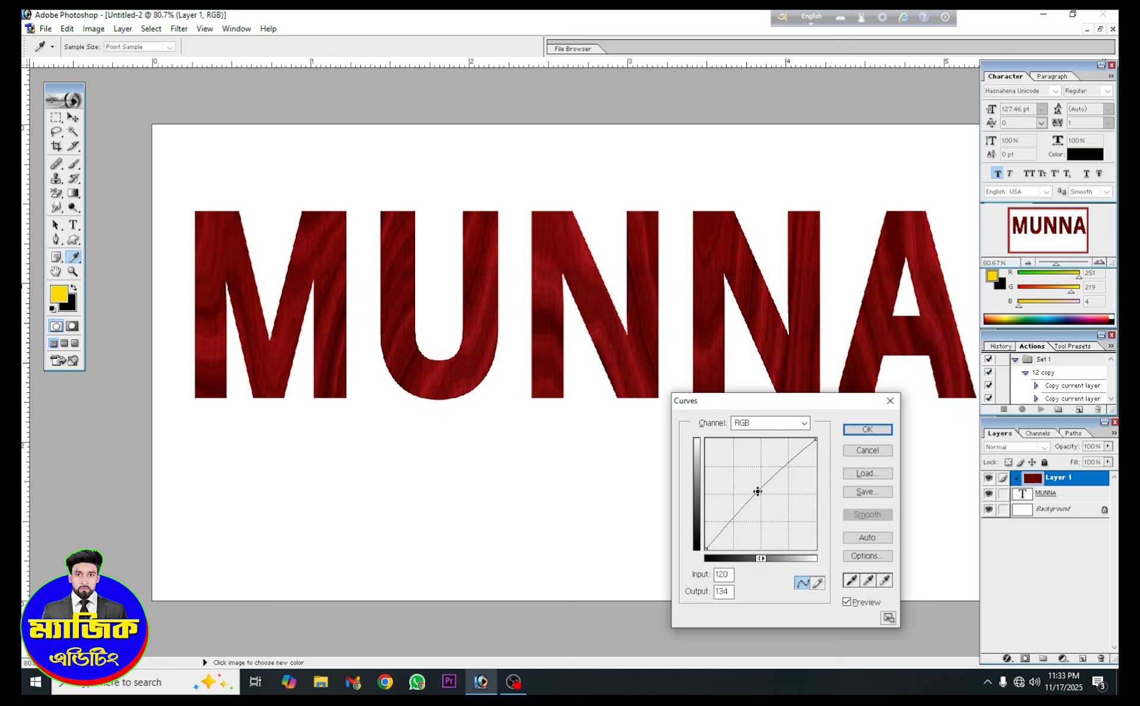
{"action": "left_click", "coordinate": [867, 429]}
{"action": "key", "text": "v"}
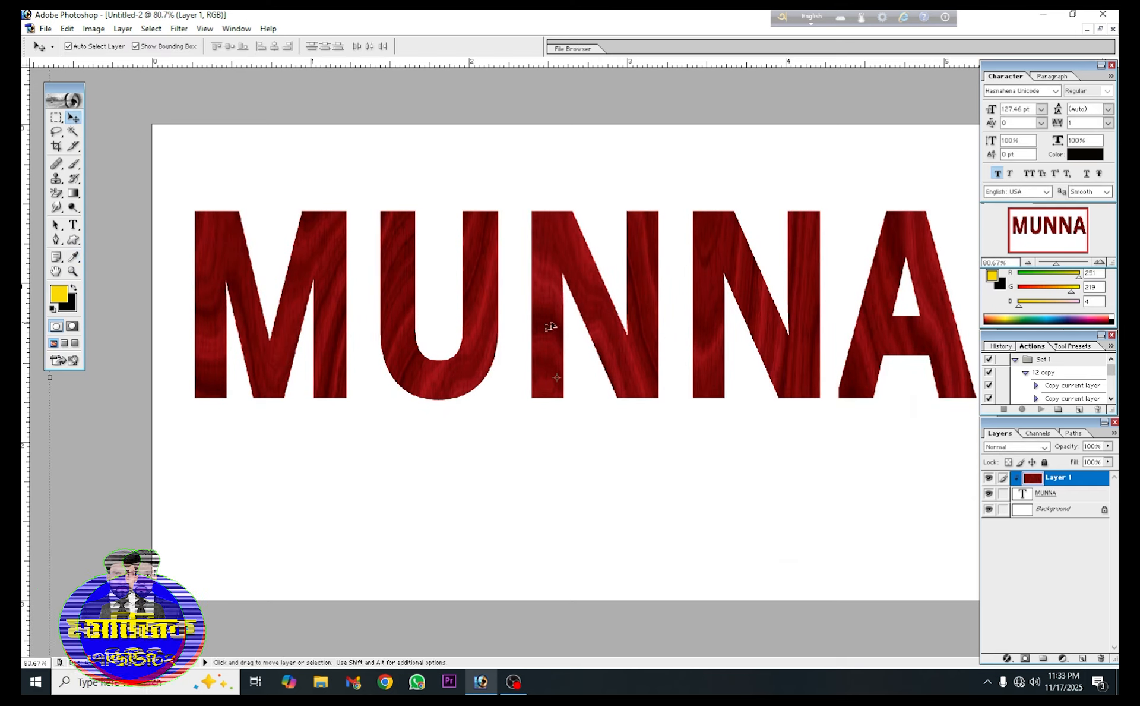
Reposition the red wood texture inside the letters and delete its layer
{"action": "key", "text": "ctrl+minus"}
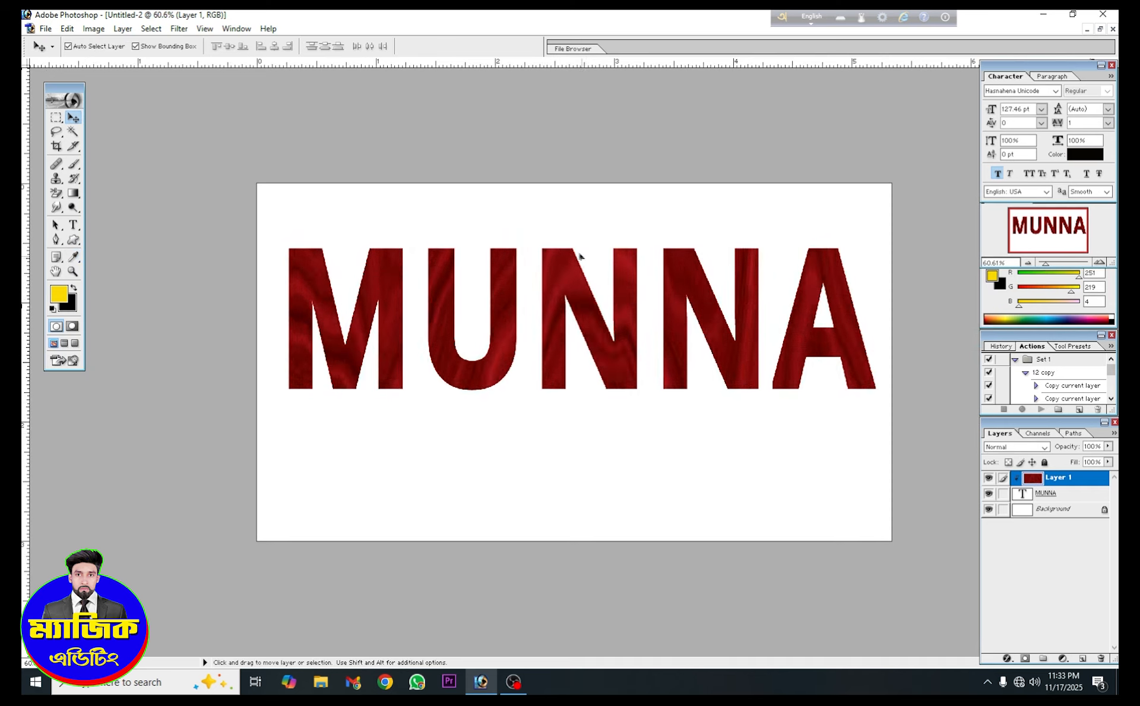
{"action": "left_click_drag", "start_coordinate": [639, 292], "coordinate": [591, 298]}
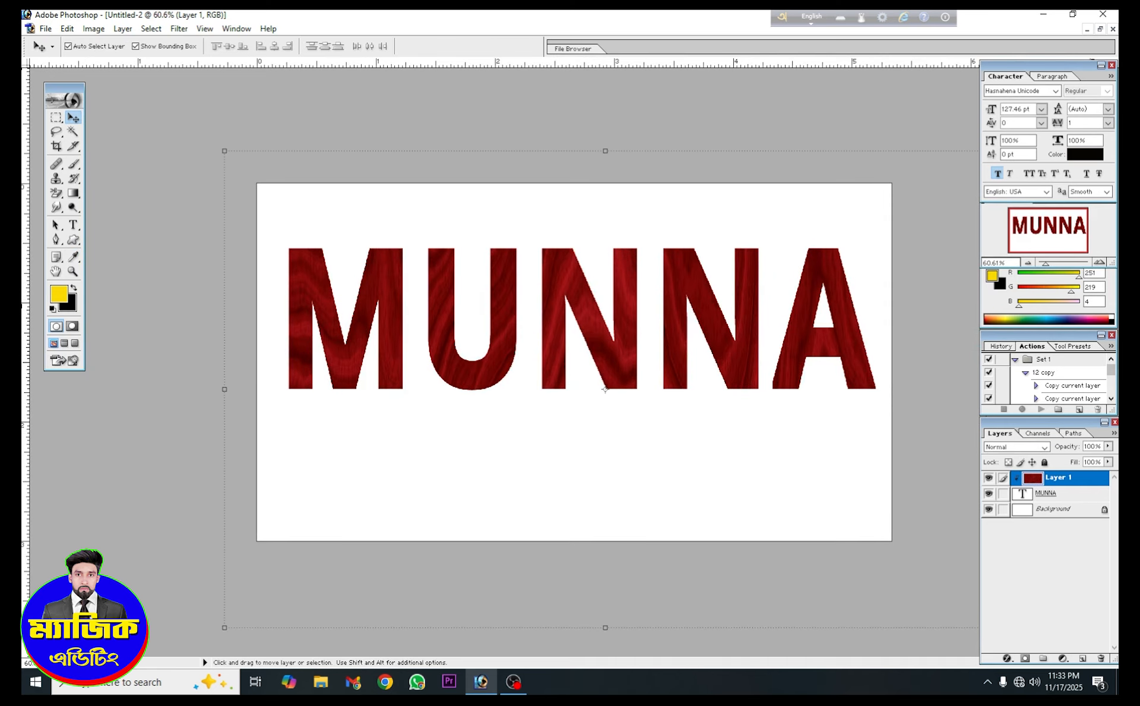
{"action": "left_click", "coordinate": [1102, 658]}
{"action": "left_click", "coordinate": [545, 261]}
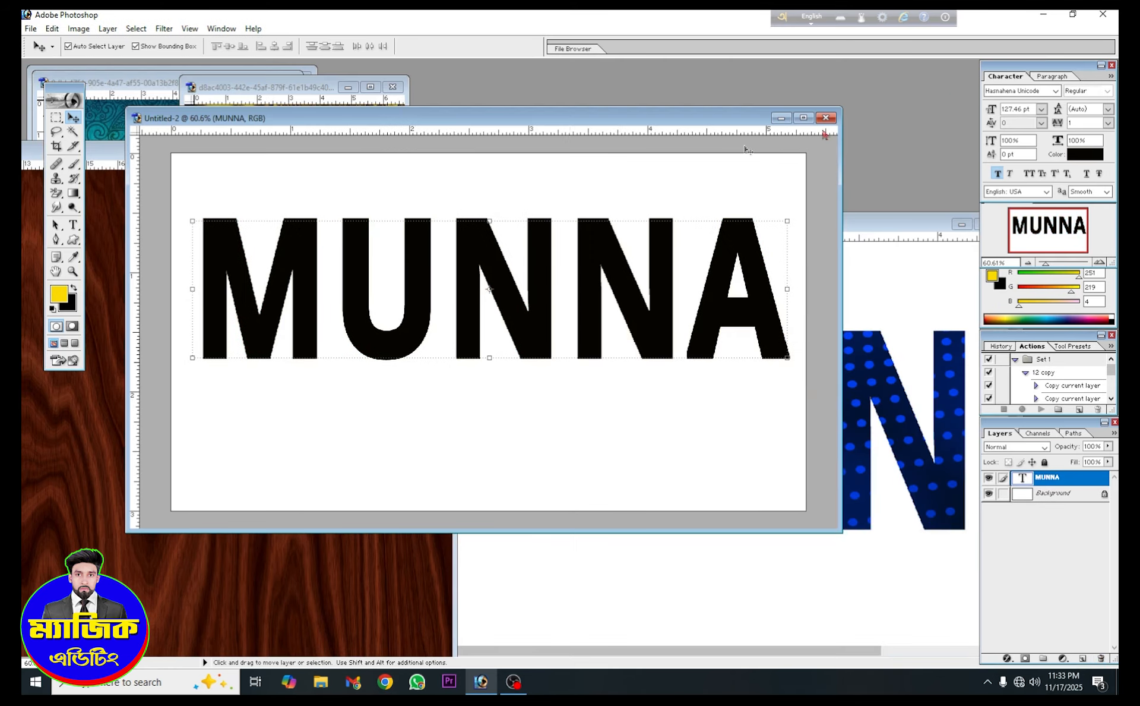
Copy the pink sparkle image into the Untitled-2 document over the text and clip it to the text layer
{"action": "left_click", "coordinate": [1100, 29]}
{"action": "left_click", "coordinate": [74, 472]}
{"action": "left_click", "coordinate": [122, 107]}
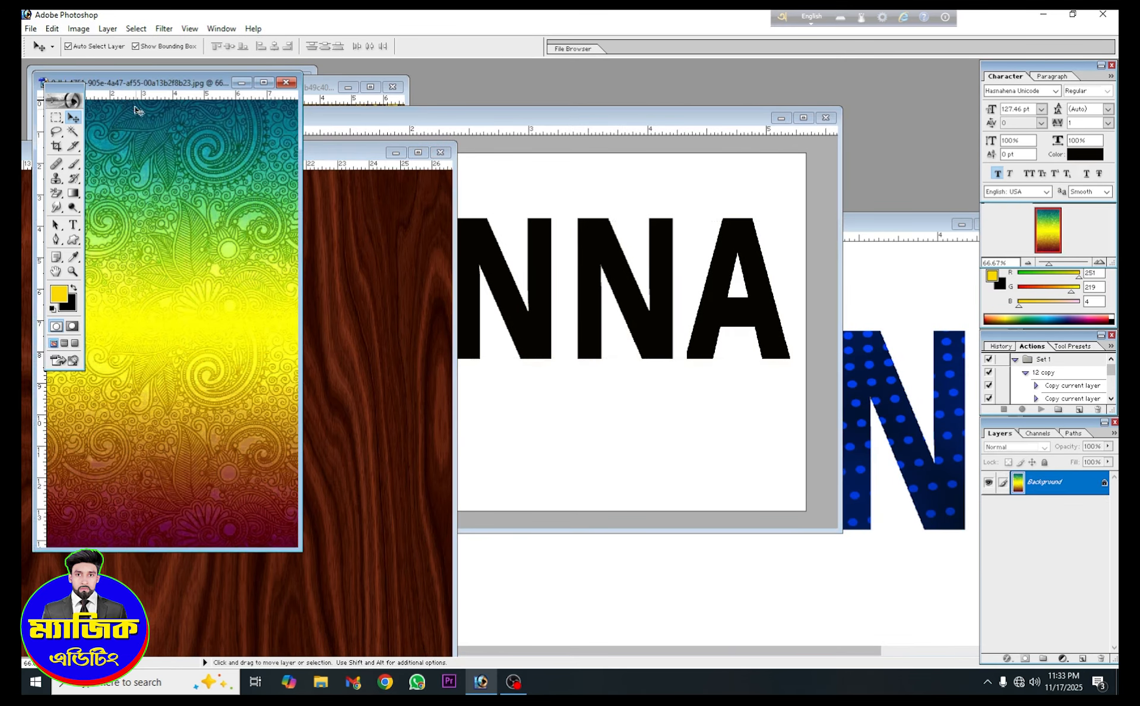
{"action": "left_click_drag", "start_coordinate": [144, 87], "coordinate": [240, 246]}
{"action": "left_click", "coordinate": [117, 82]}
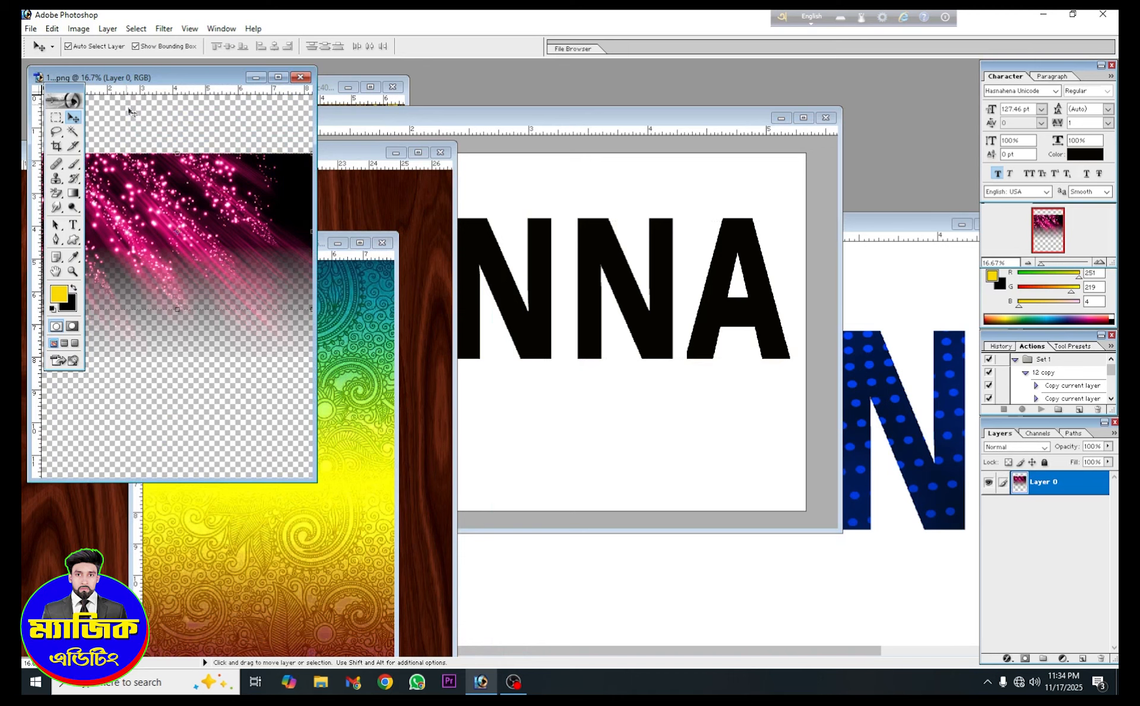
{"action": "left_click_drag", "start_coordinate": [156, 202], "coordinate": [526, 300]}
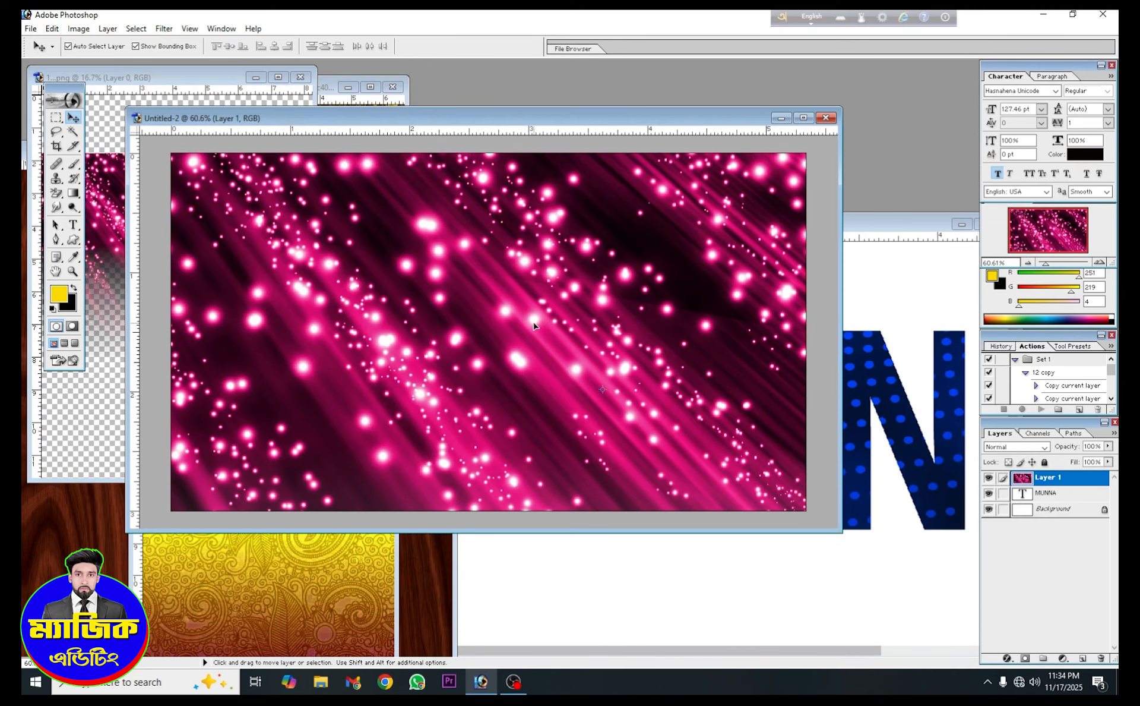
{"action": "key", "text": "ctrl+g"}
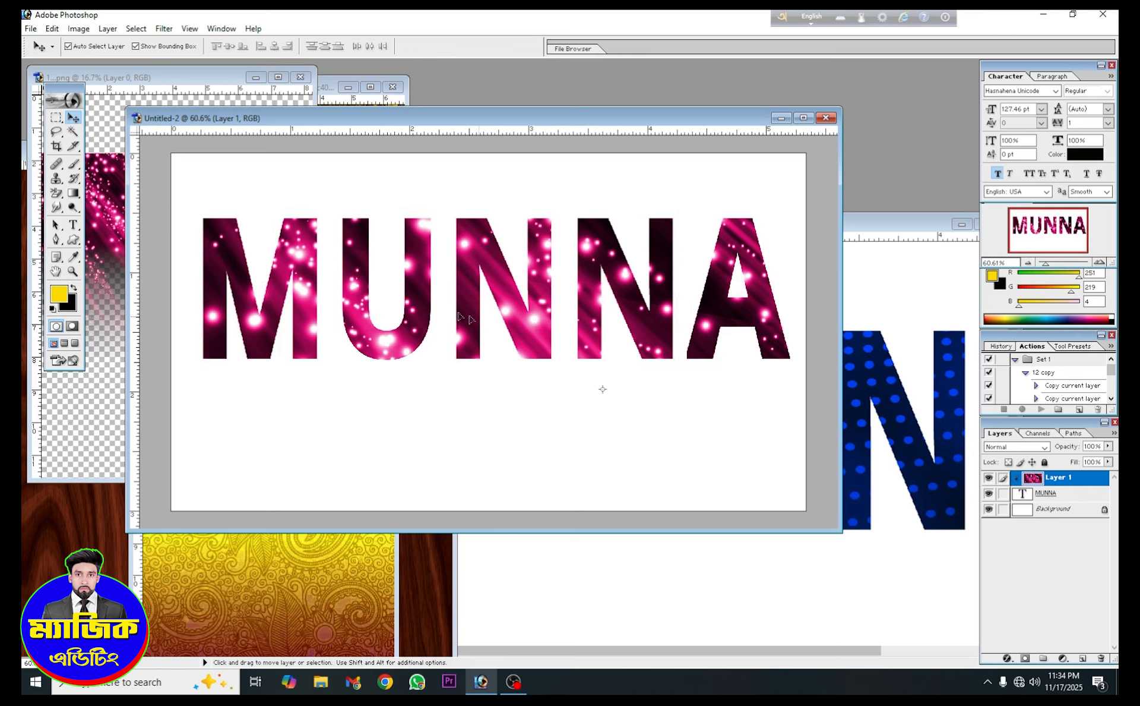
Reposition the pink sparkle texture inside the letters and move the Untitled-2 window clear of the rainbow pattern image
{"action": "left_click_drag", "start_coordinate": [296, 252], "coordinate": [333, 298]}
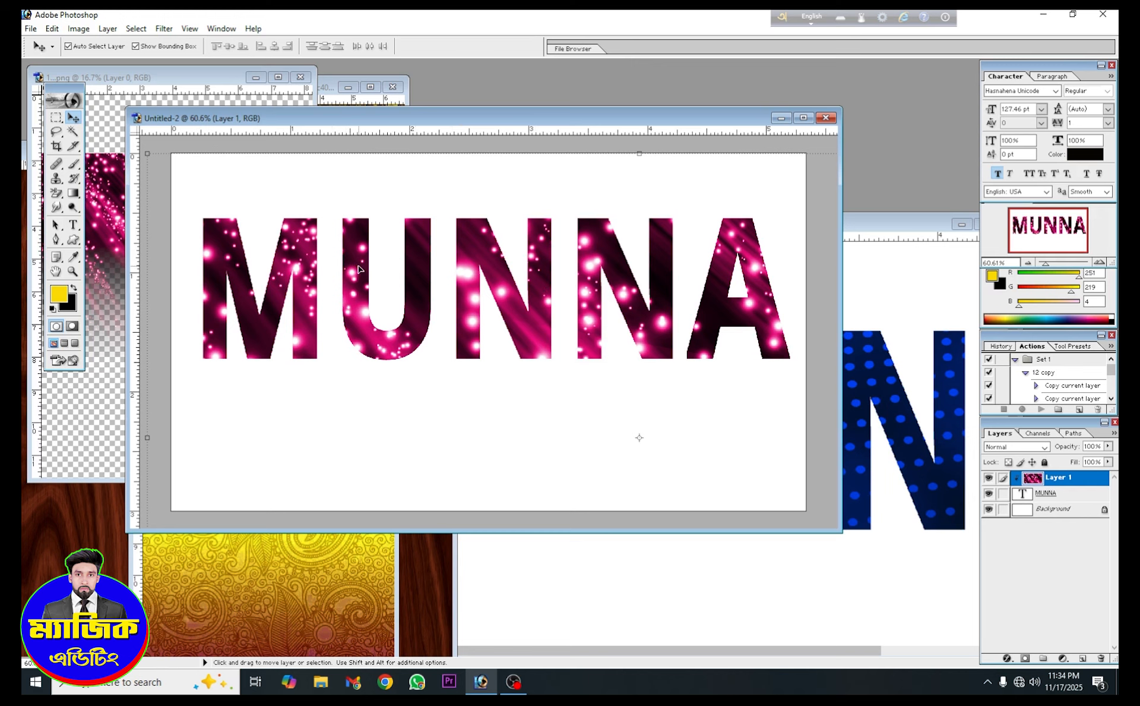
{"action": "left_click_drag", "start_coordinate": [358, 268], "coordinate": [369, 415]}
{"action": "left_click", "coordinate": [284, 618]}
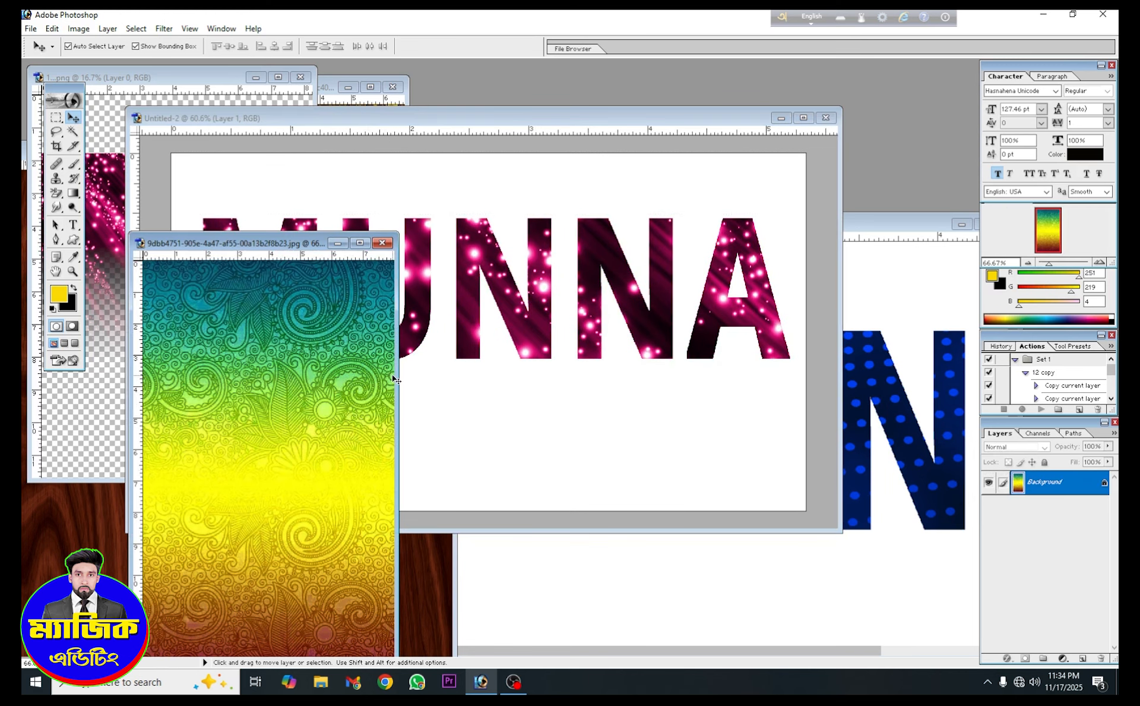
{"action": "left_click", "coordinate": [481, 326]}
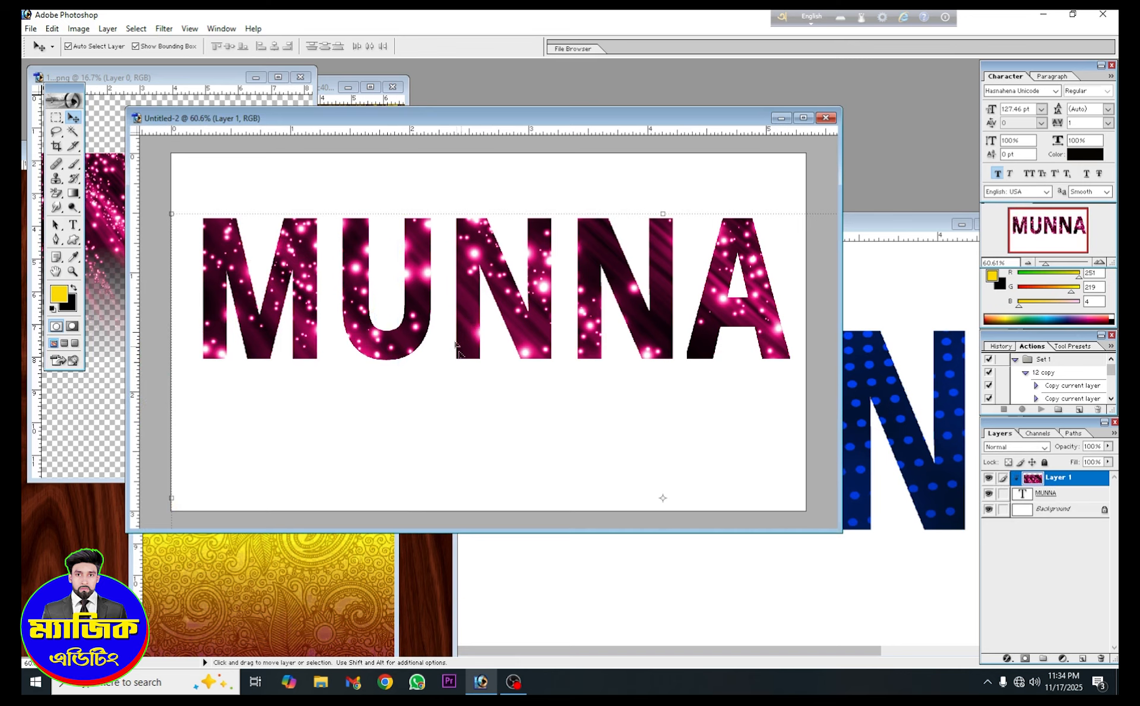
{"action": "left_click_drag", "start_coordinate": [480, 124], "coordinate": [539, 120]}
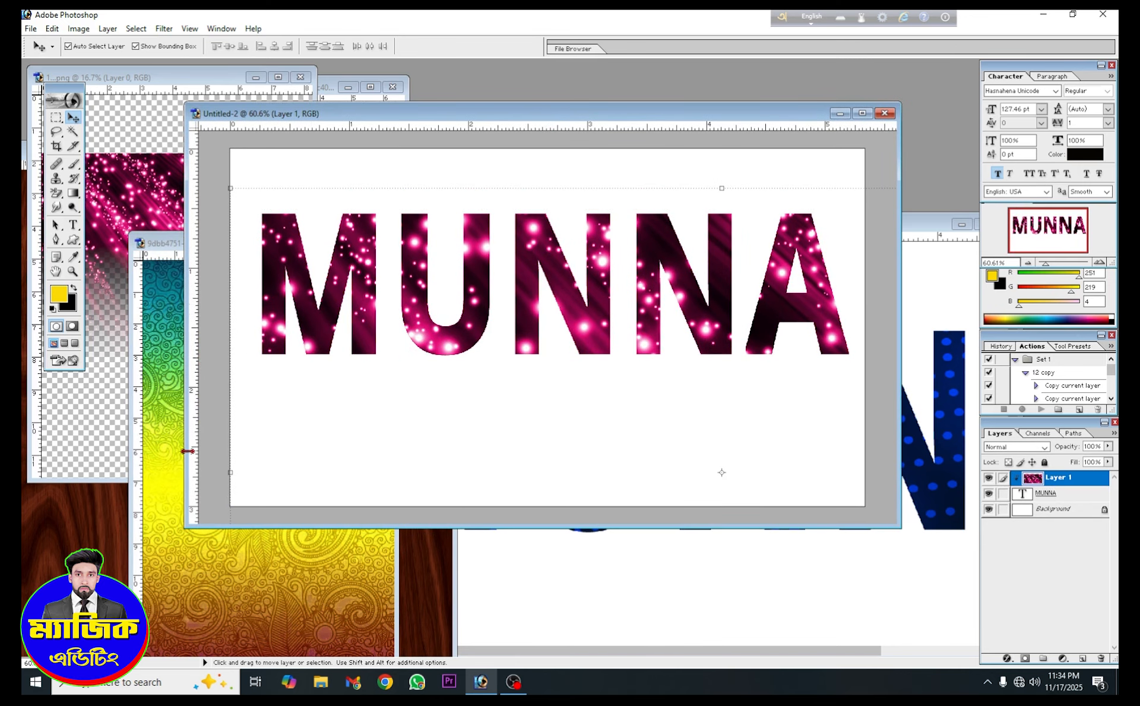
Bring the wood texture image to the front, move its window fully into view and close it
{"action": "left_click", "coordinate": [123, 496]}
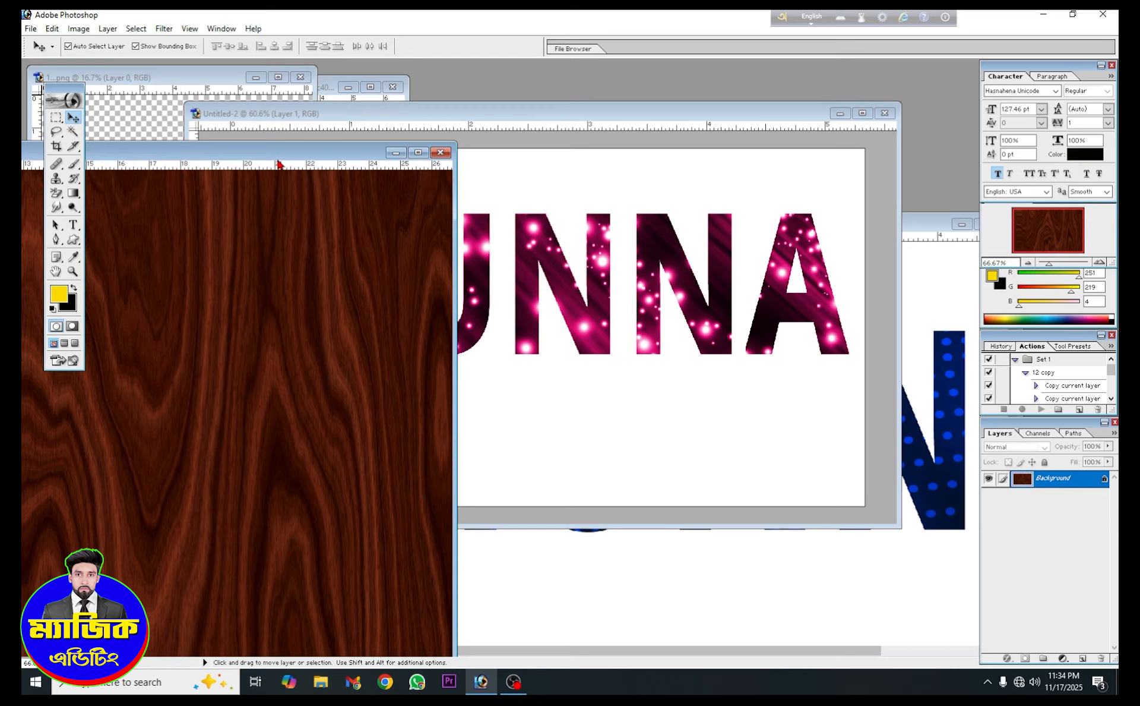
{"action": "left_click_drag", "start_coordinate": [278, 157], "coordinate": [704, 130]}
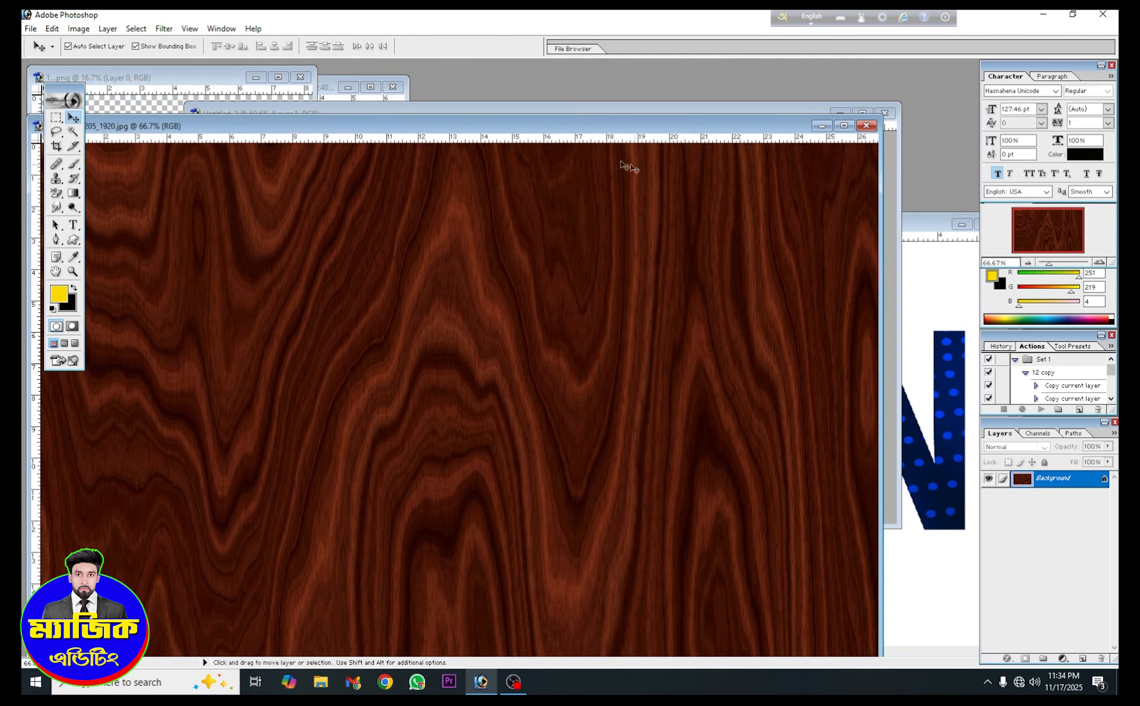
{"action": "left_click_drag", "start_coordinate": [528, 130], "coordinate": [562, 99]}
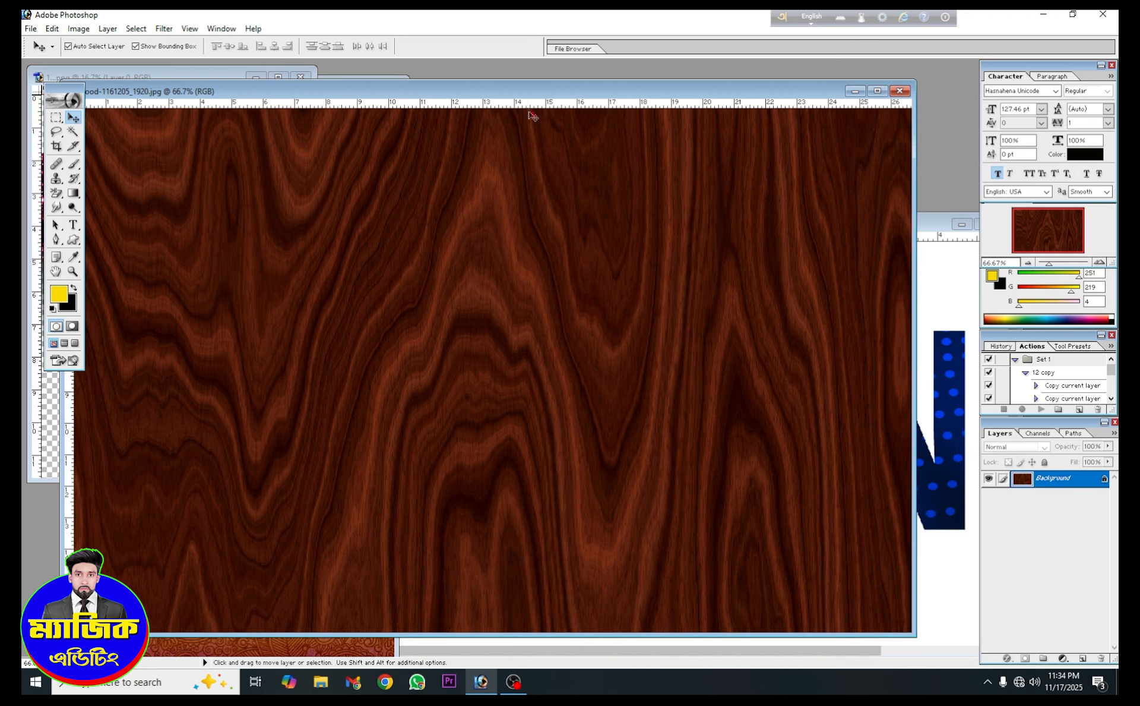
{"action": "left_click_drag", "start_coordinate": [534, 95], "coordinate": [498, 93]}
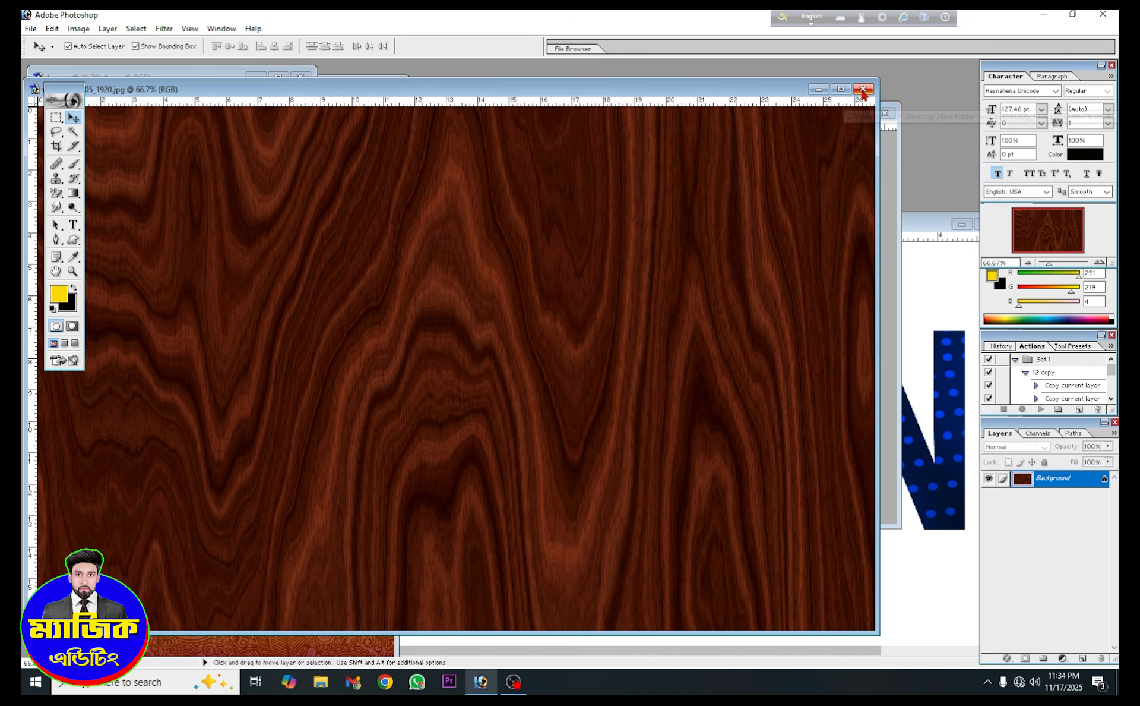
{"action": "left_click", "coordinate": [863, 90]}
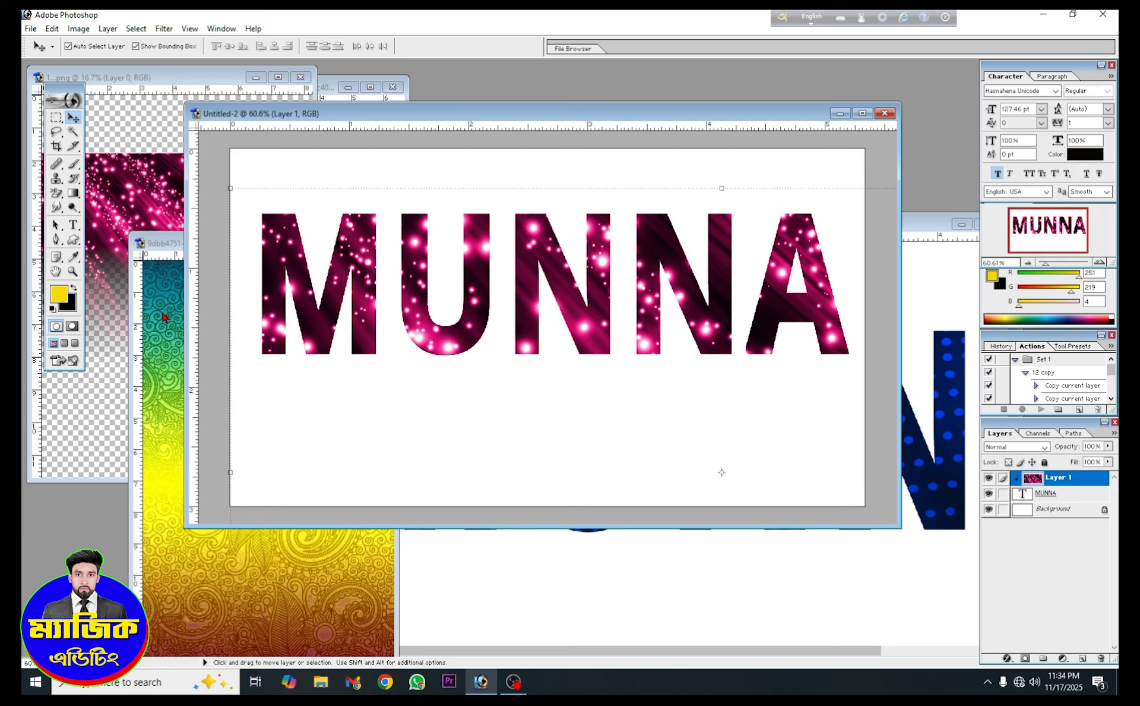
Close the Untitled-2 document and move the Untitled-1 window with the blue dotted text into clear view
{"action": "left_click", "coordinate": [167, 389]}
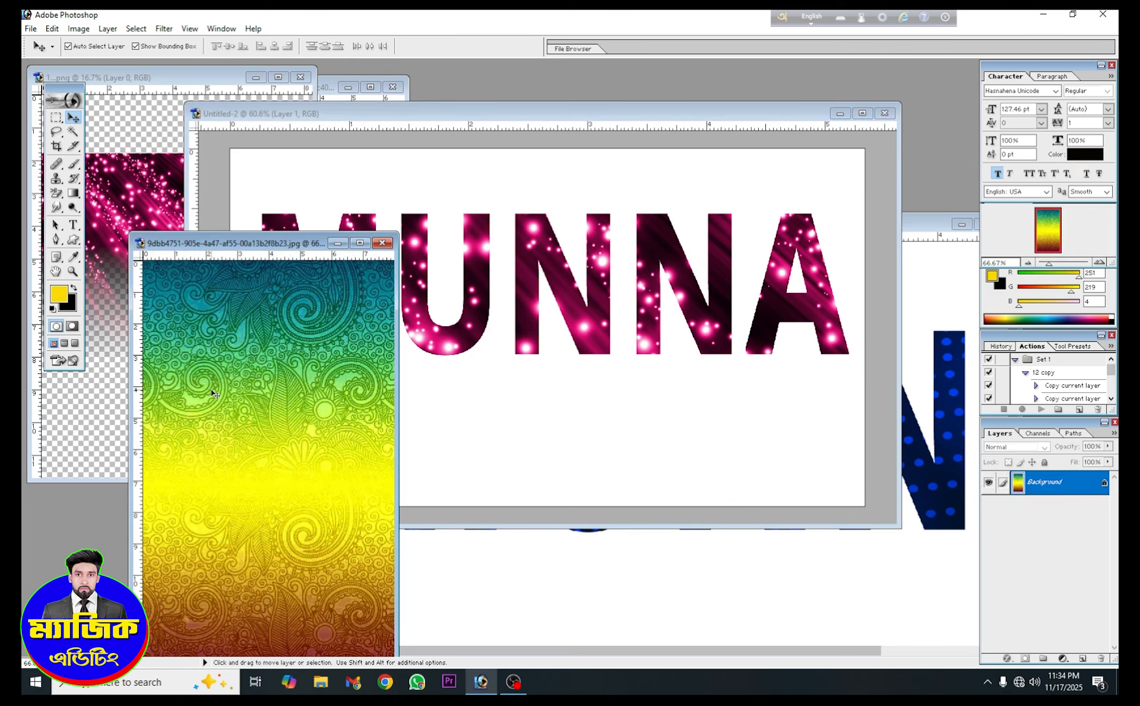
{"action": "left_click_drag", "start_coordinate": [306, 450], "coordinate": [509, 358]}
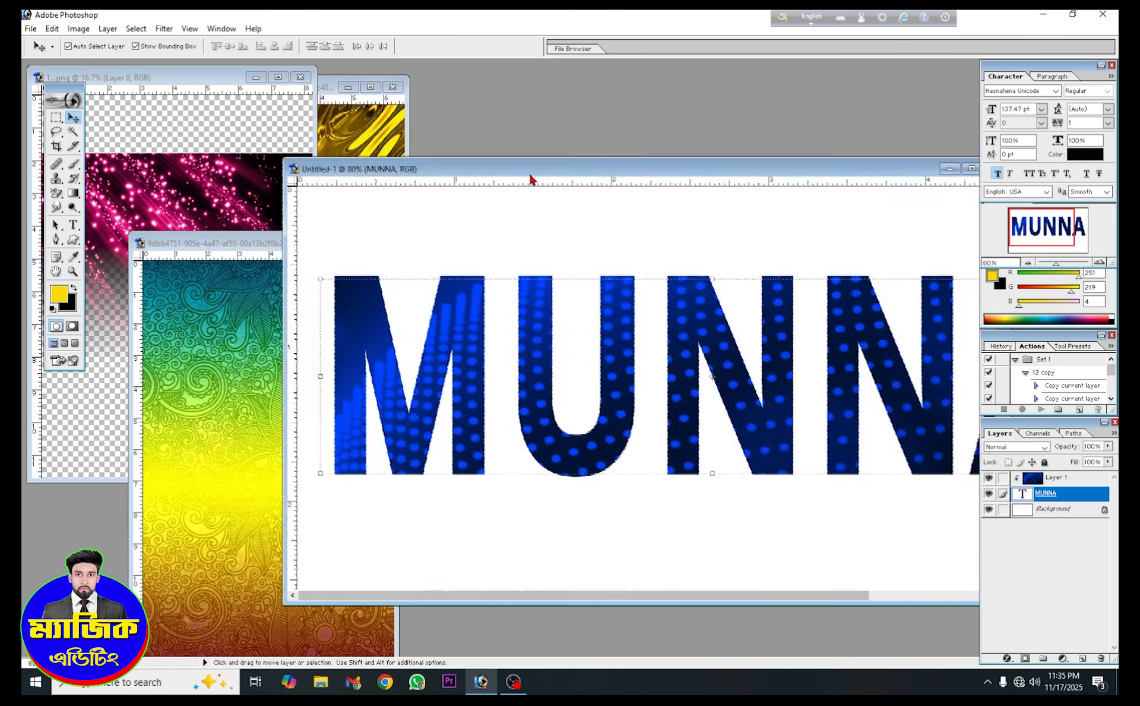
{"action": "left_click_drag", "start_coordinate": [533, 178], "coordinate": [393, 189]}
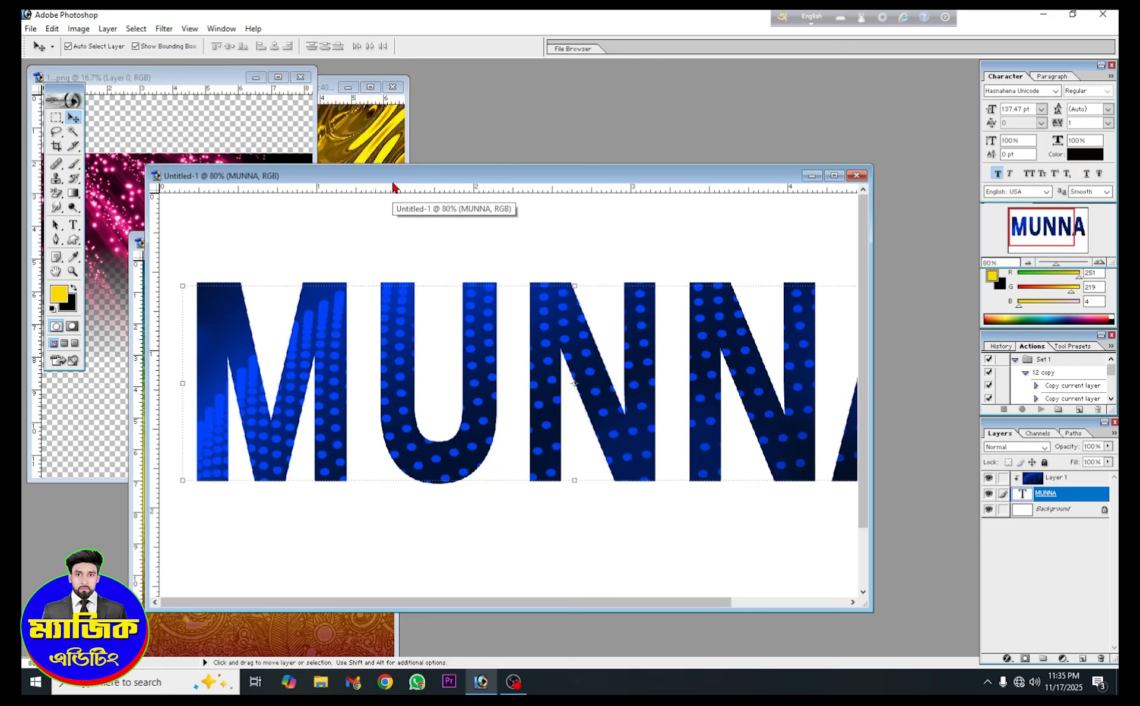